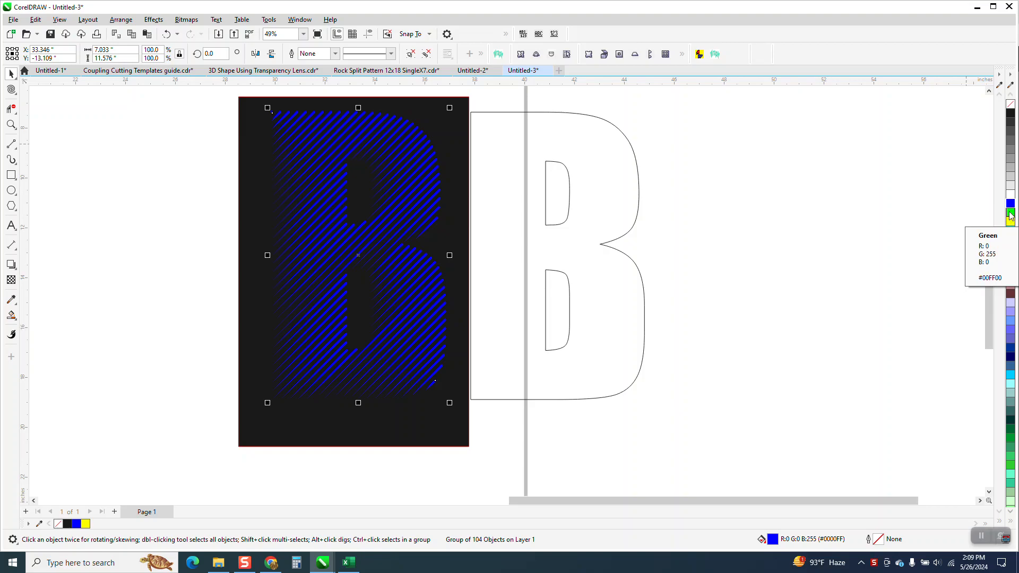
Move the outlined B farther to the right, clear of the black panel and off the page.
scroll(567, 286, down, 1)
scroll(567, 283, down, 1)
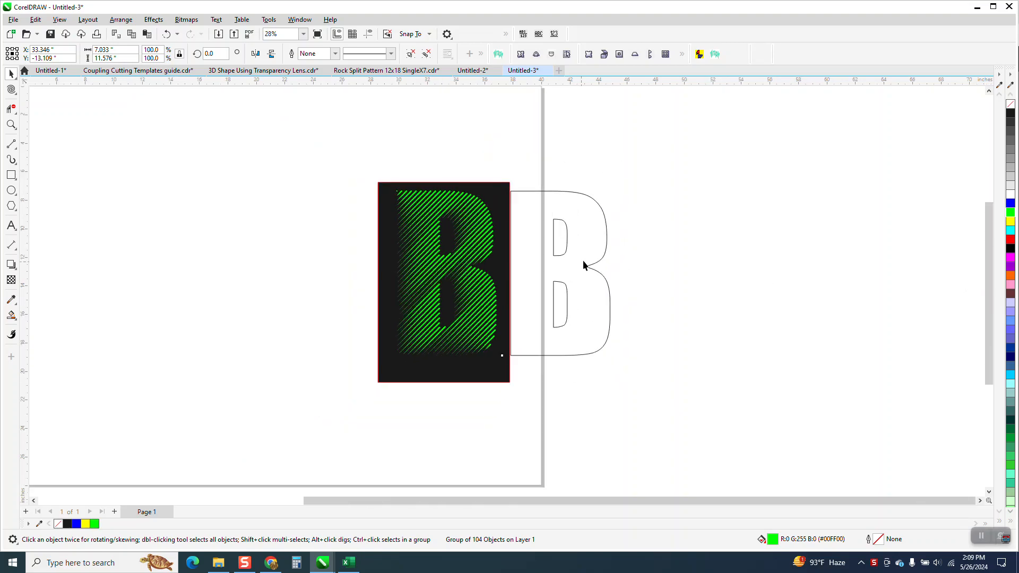
drag(582, 262, 659, 267)
scroll(604, 299, down, 1)
scroll(491, 303, down, 1)
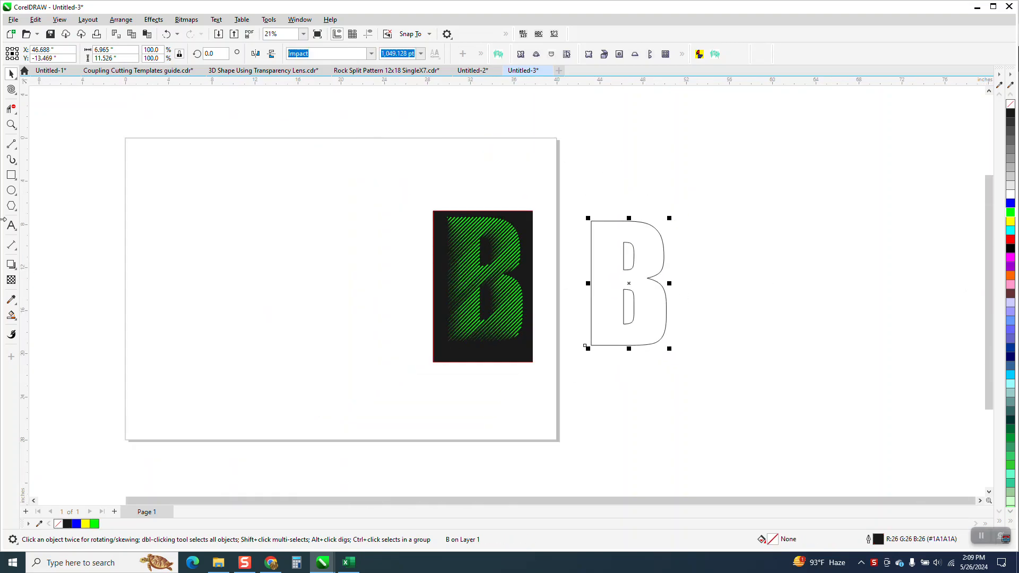
Append the letter C to the outlined B text so it reads BC.
click(10, 227)
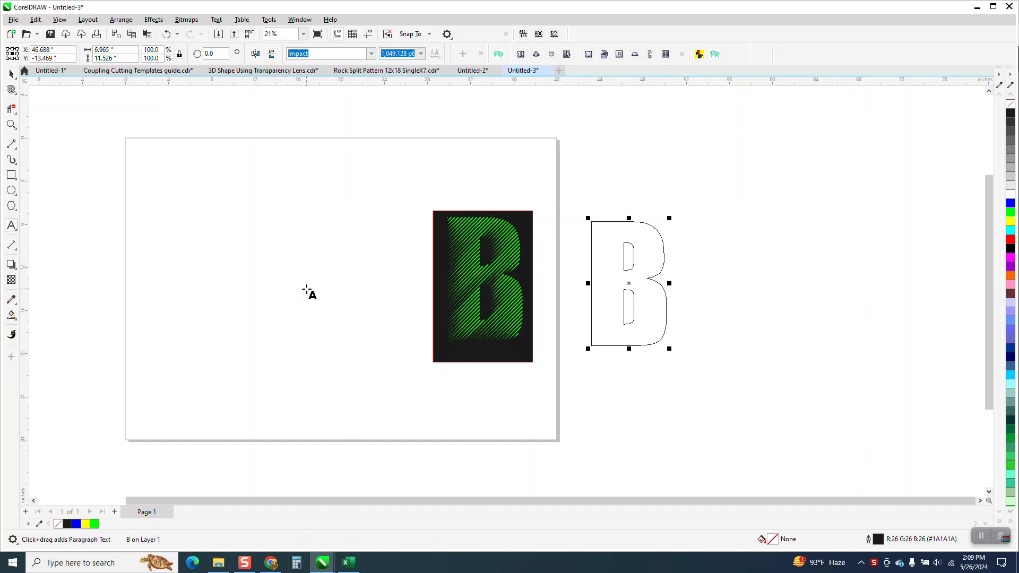
text(C)
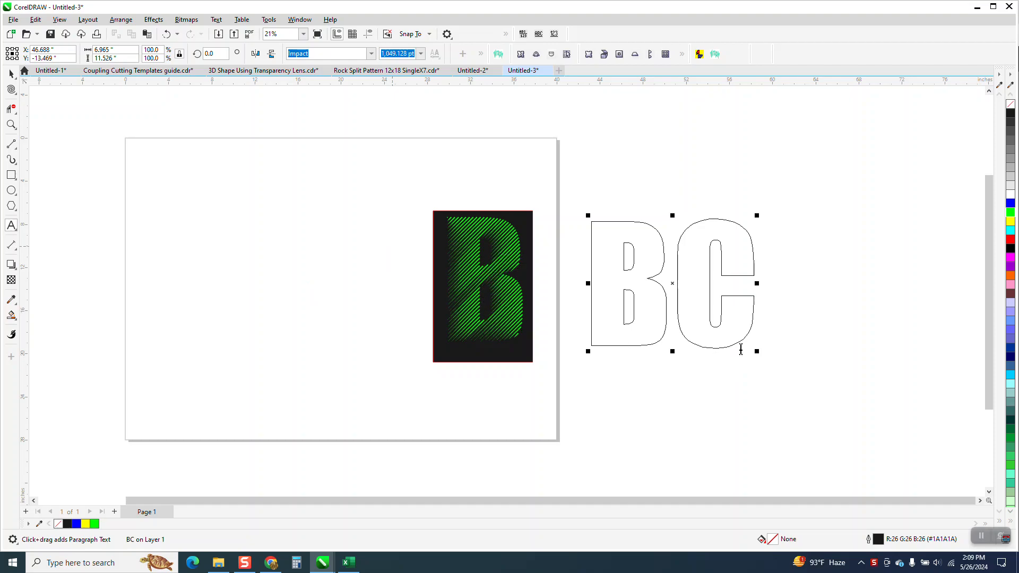
click(12, 73)
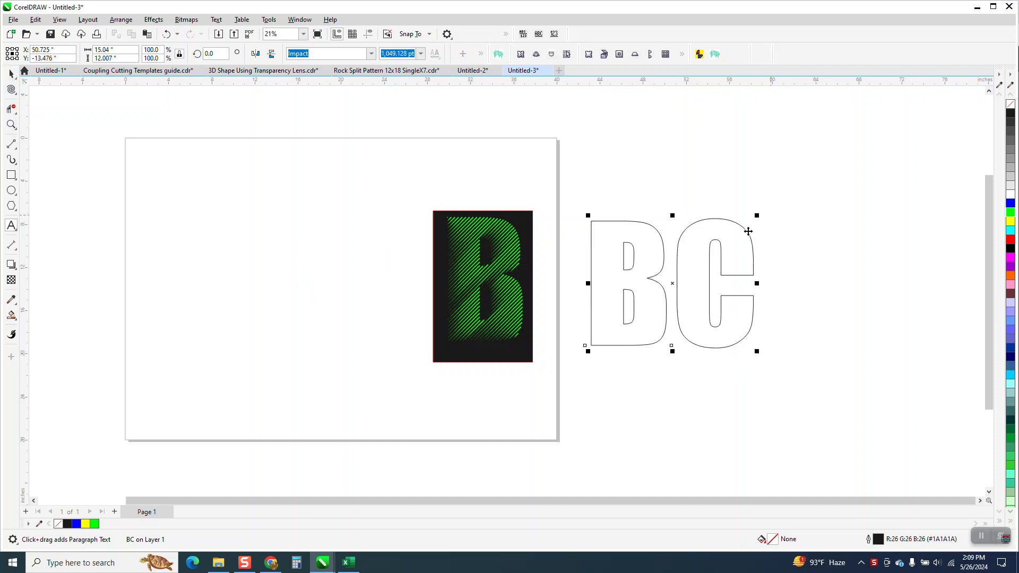
Break the BC text apart and move the separate C onto the left part of the page.
click(120, 23)
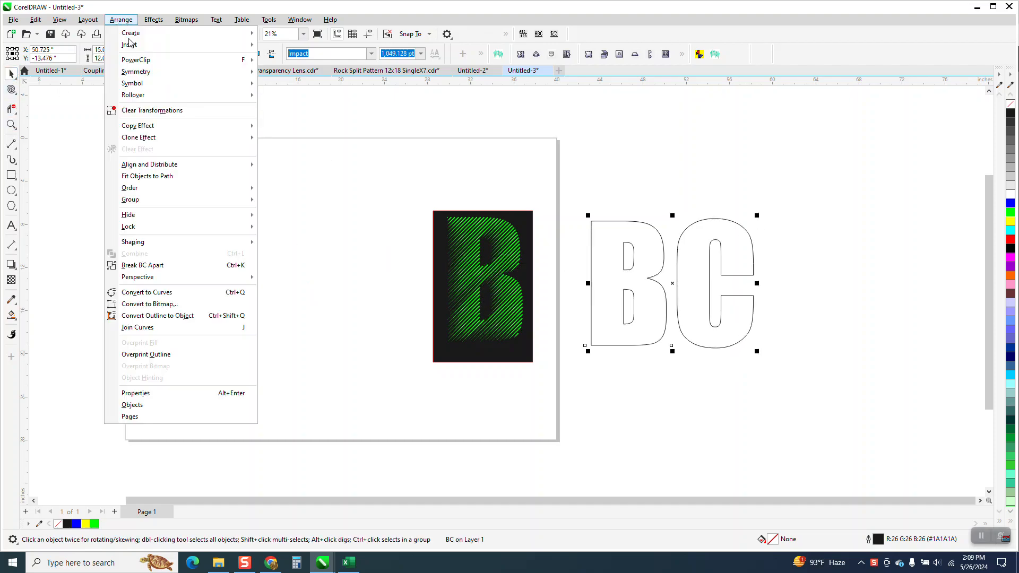
click(167, 265)
drag(718, 245, 269, 238)
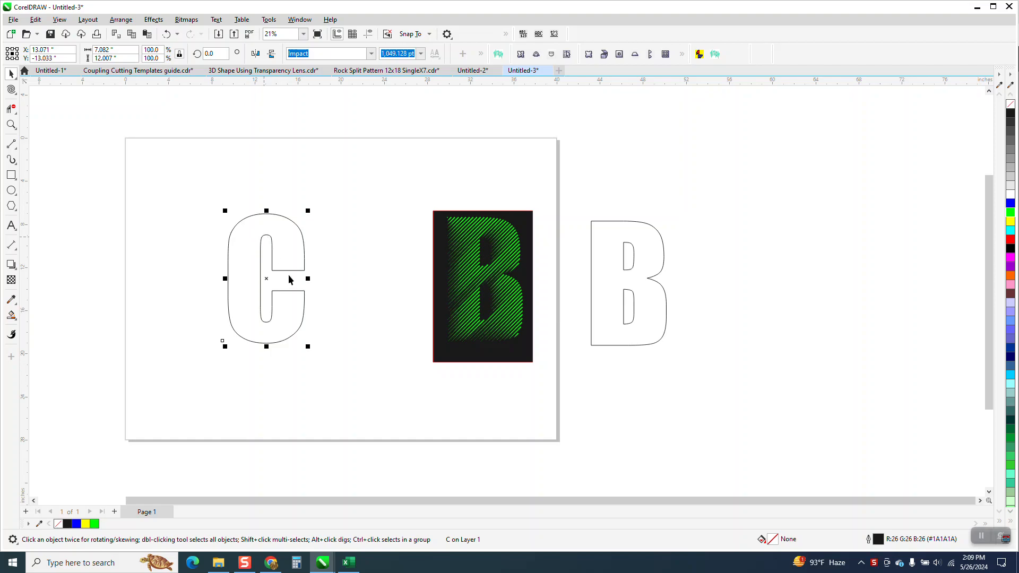
Add a new artistic text letter C at the page's lower edge, below the black panel.
click(12, 228)
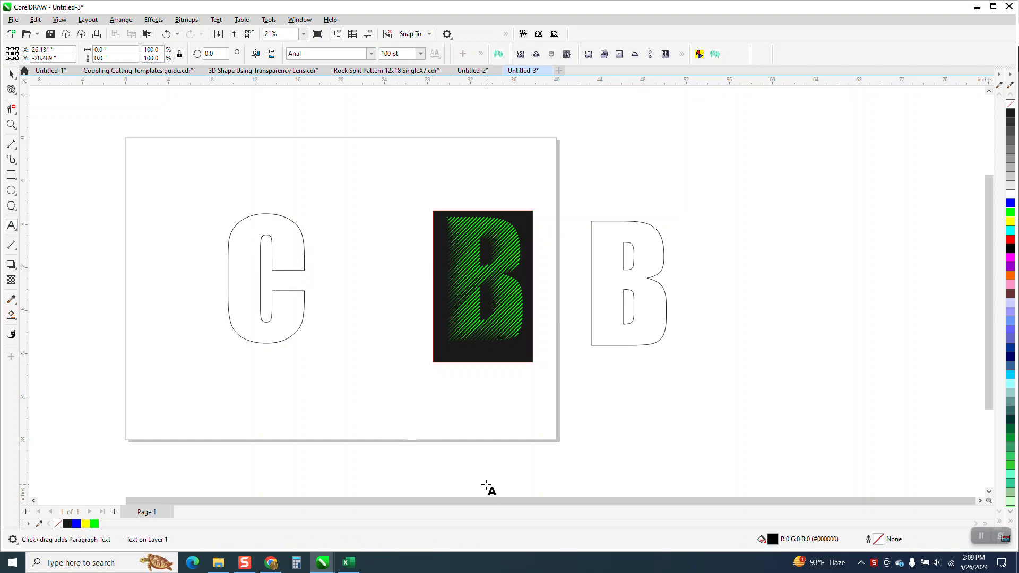
text(C)
click(318, 401)
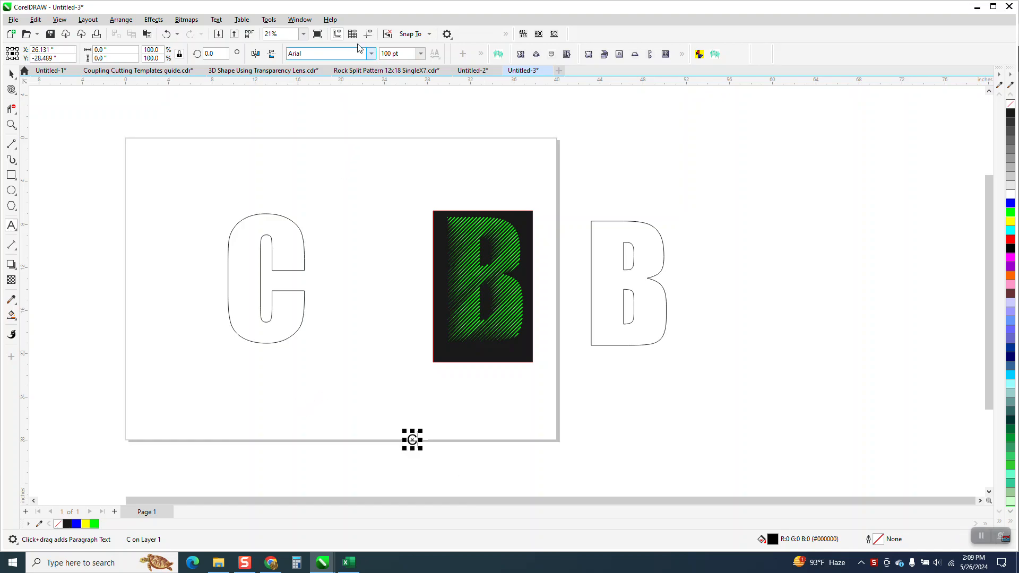
Try to change the new C's font to Impact.
click(373, 60)
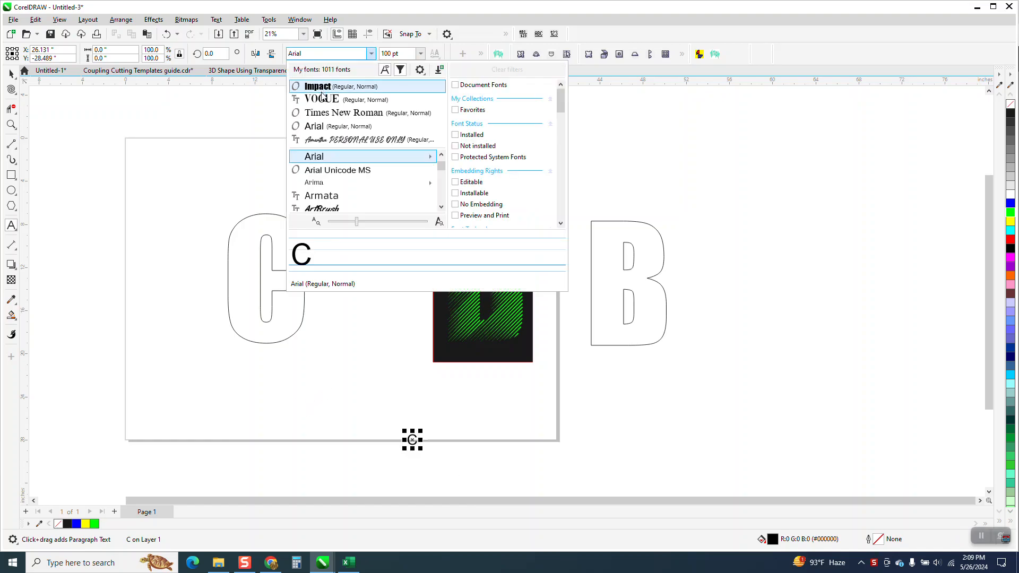
click(323, 89)
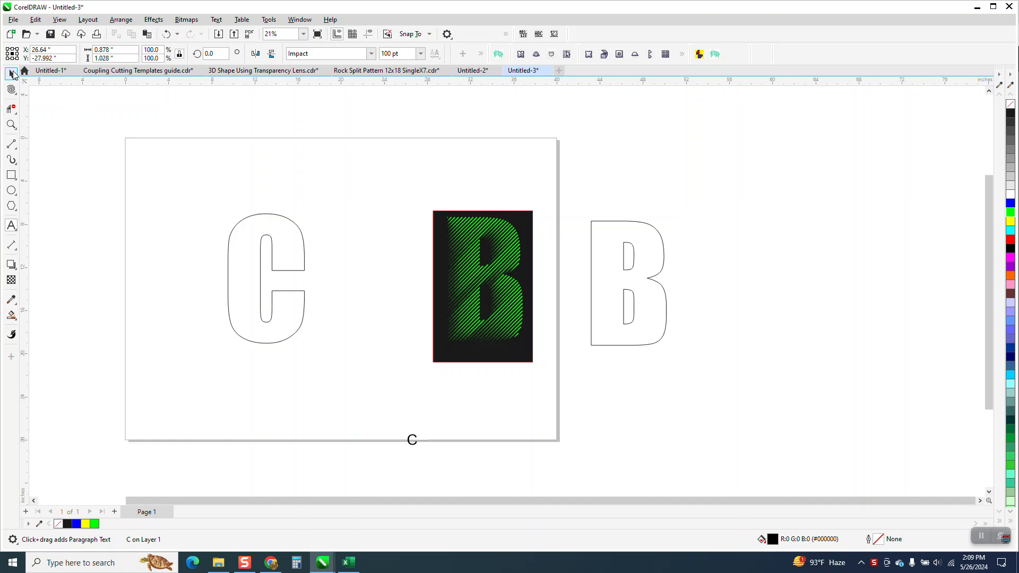
key(space)
Enlarge the new C to about 590 pt and set its font to Impact.
drag(421, 431, 468, 378)
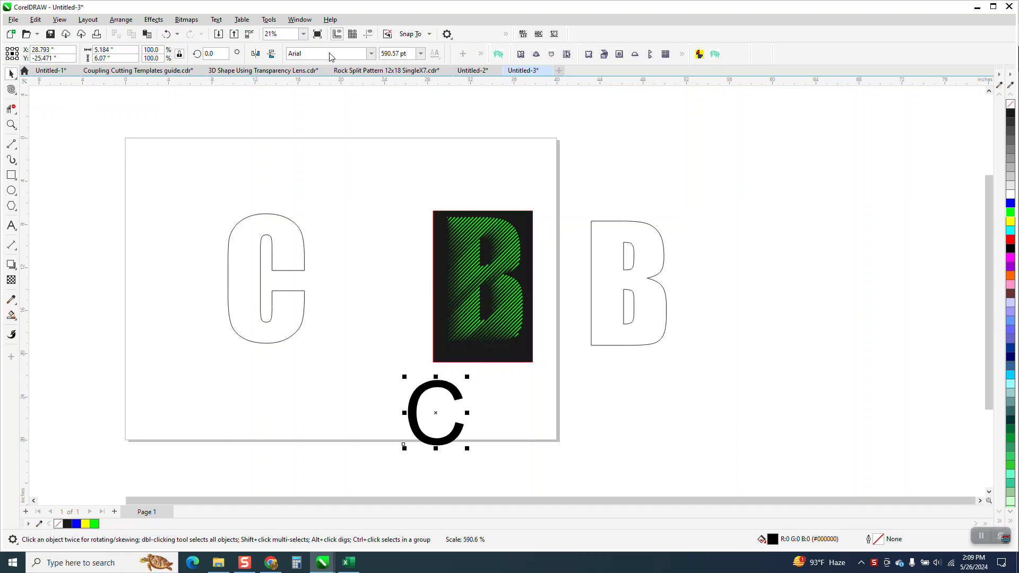
click(361, 53)
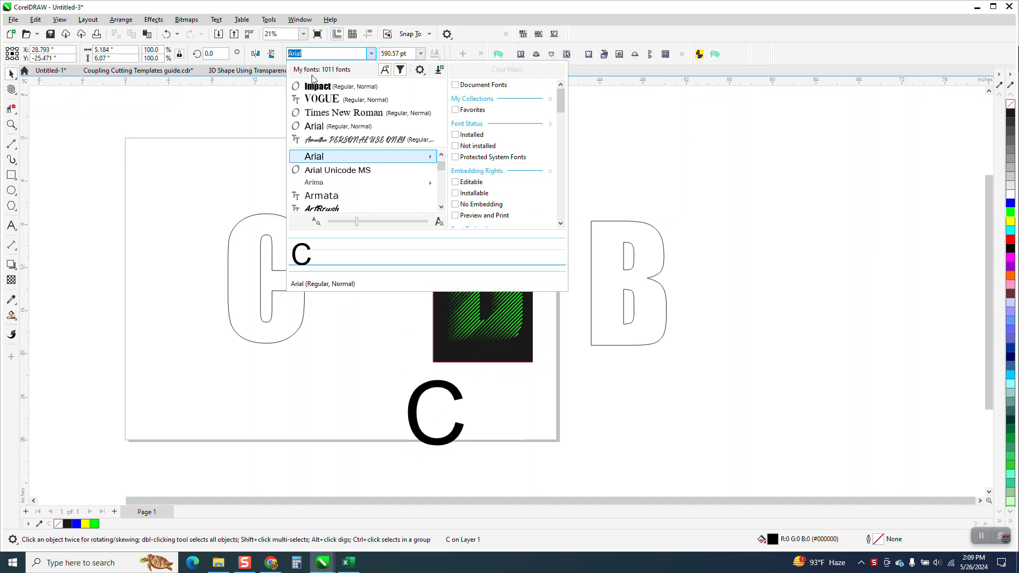
click(316, 88)
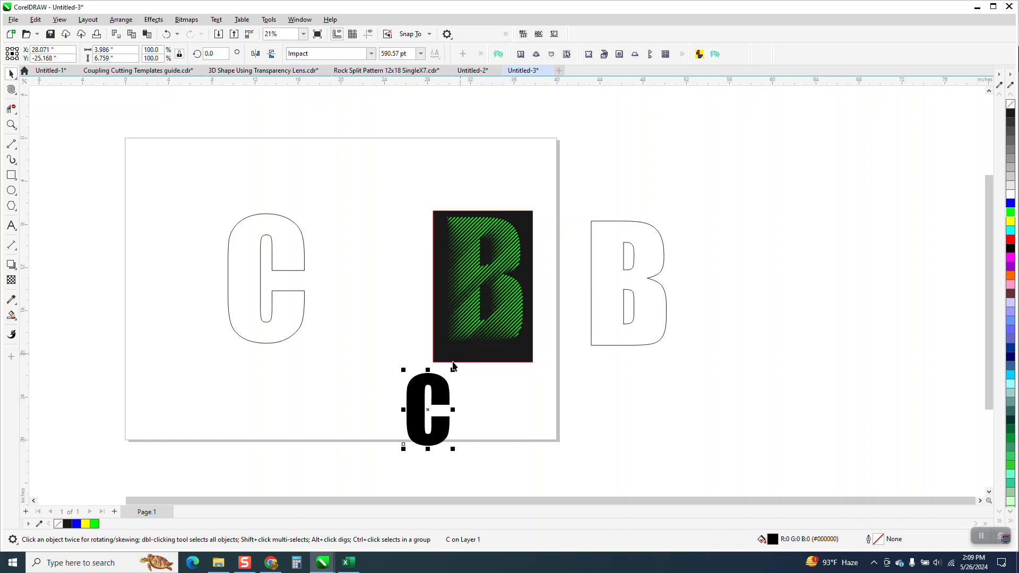
Enlarge the new C to about 1,179 pt between the outlined C and the panel, replacing its fill with a #1A1A1A outline.
drag(452, 369, 493, 297)
drag(441, 362, 350, 276)
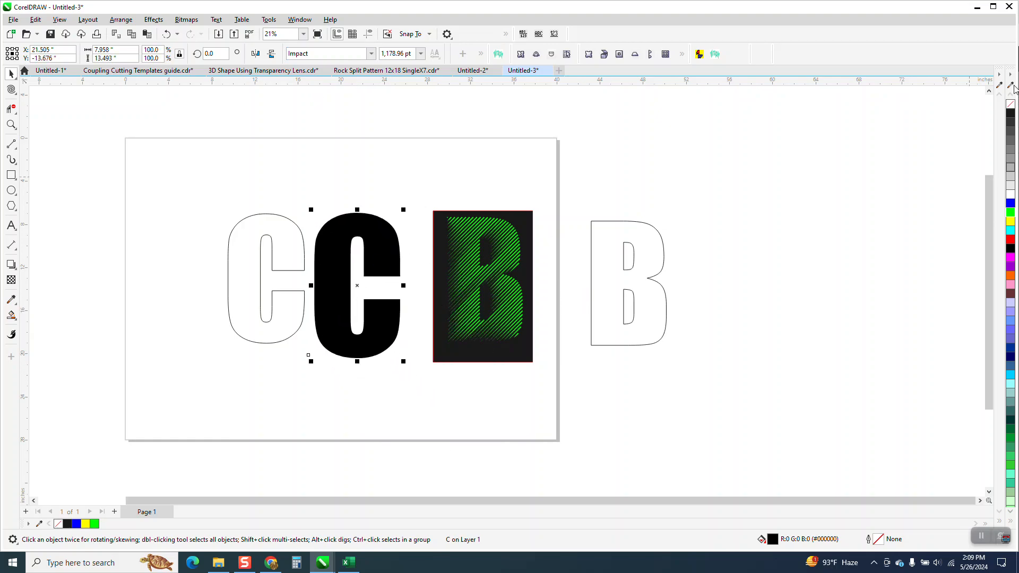
click(1010, 104)
right_click(1011, 122)
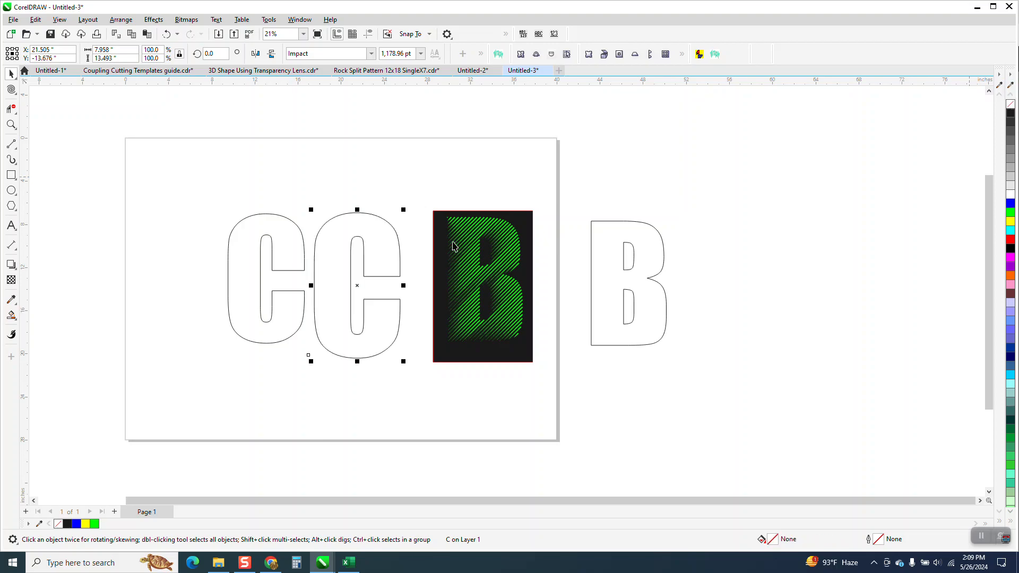
Delete the earlier outlined C and B, and move the remaining C into the left half of the page.
click(276, 270)
key(Delete)
click(592, 286)
key(Delete)
drag(337, 282, 233, 287)
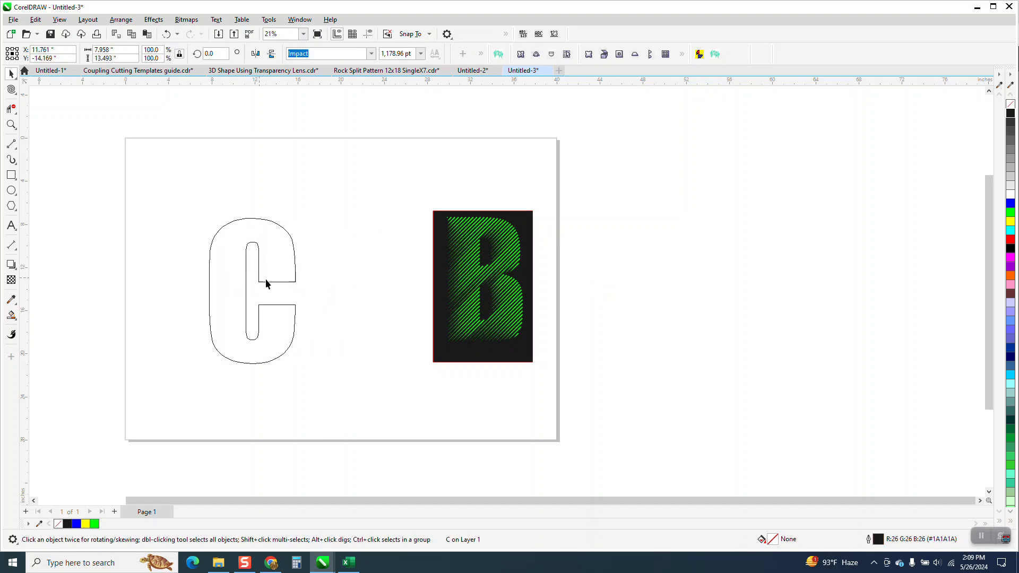
Draw a straight diagonal line about 17.2 inches wide and 14.6 inches high above and left of the C.
click(15, 148)
click(43, 156)
drag(320, 131, 136, 288)
click(12, 74)
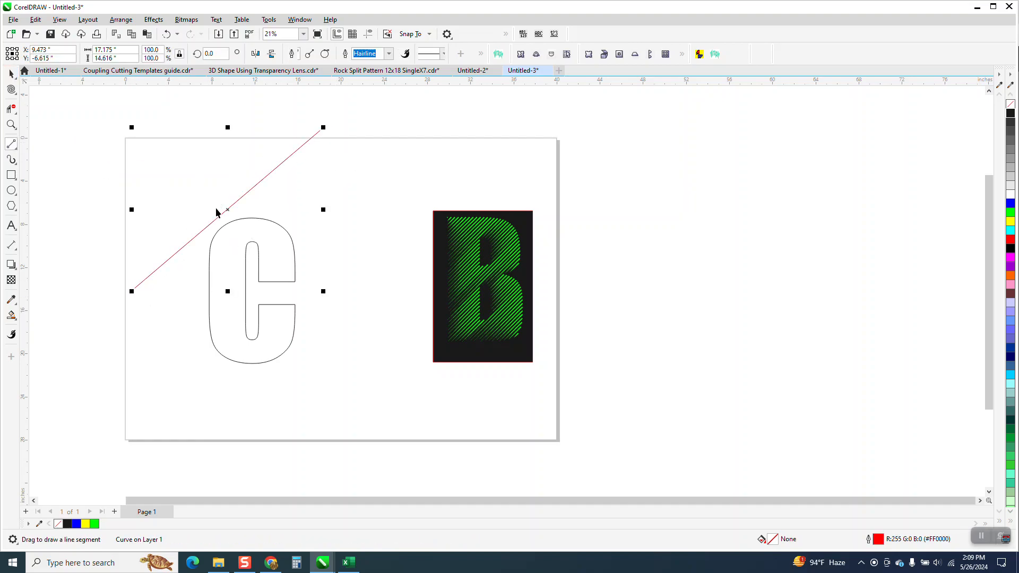
Move the diagonal line against the C's upper-left curve and place a copy against its lower-right curve.
drag(227, 213, 223, 230)
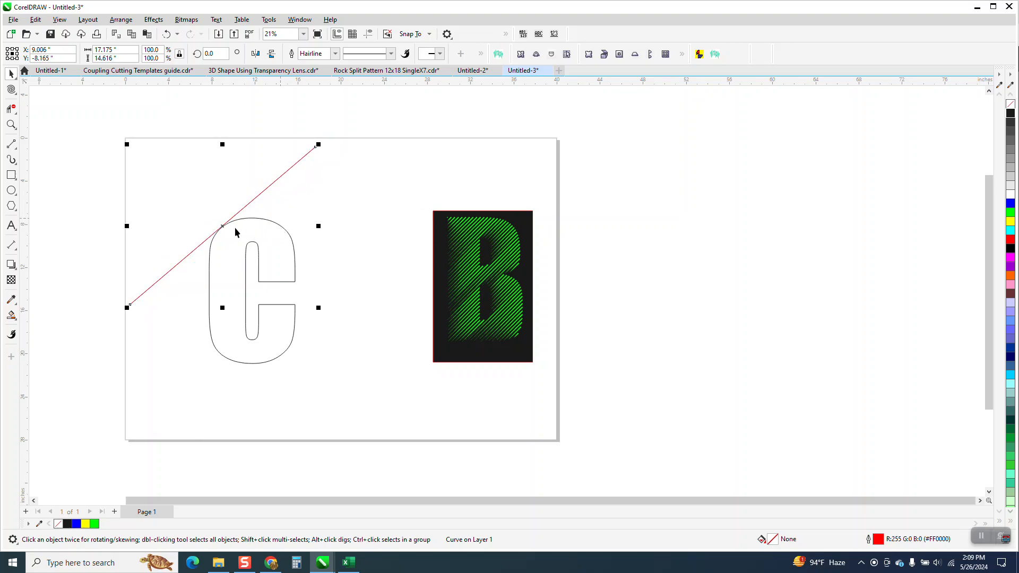
drag(222, 227, 288, 350)
scroll(260, 303, down, 1)
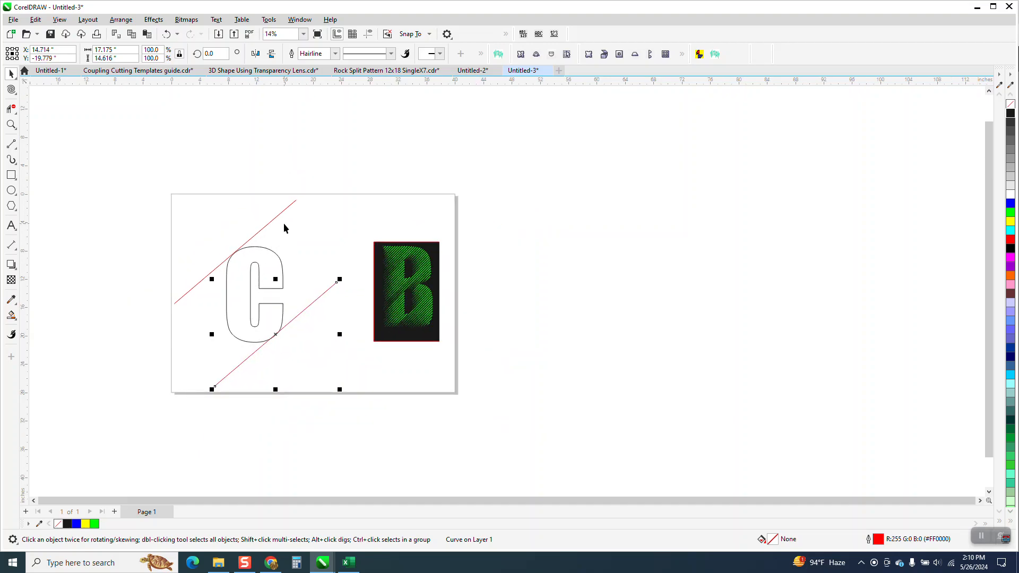
Blend the two diagonal lines across the C with 35 steps.
shift+click(293, 210)
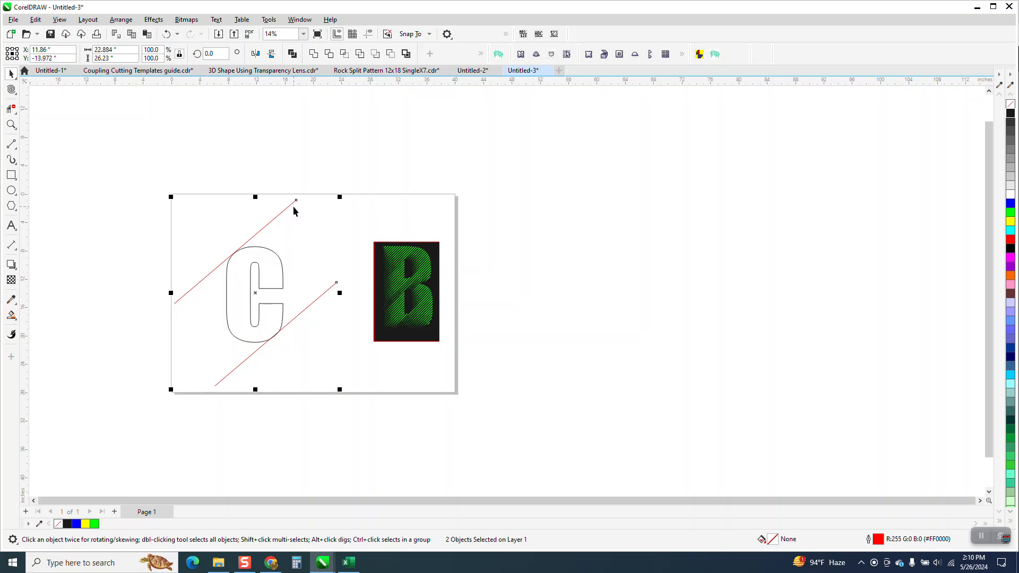
click(154, 20)
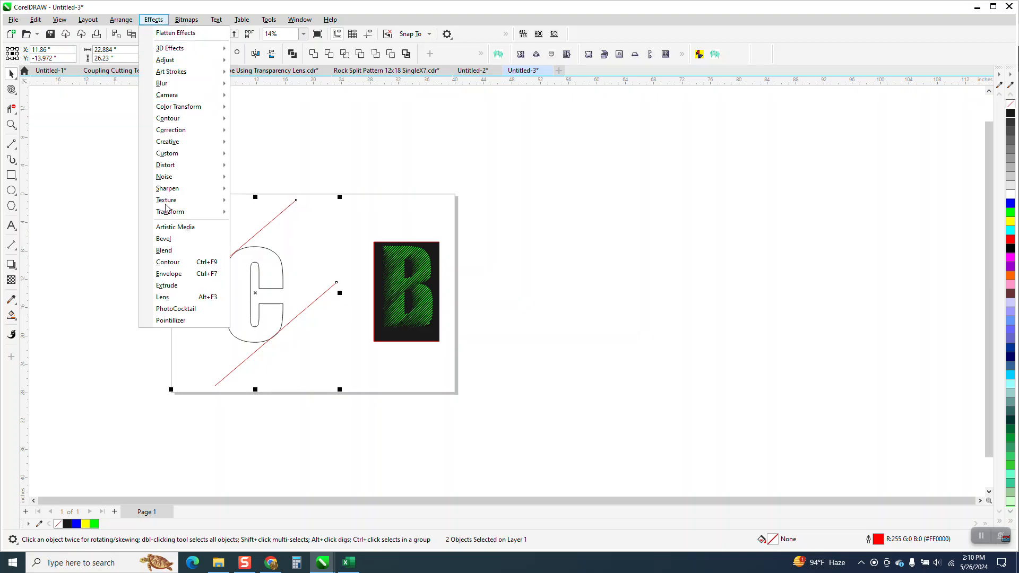
click(164, 251)
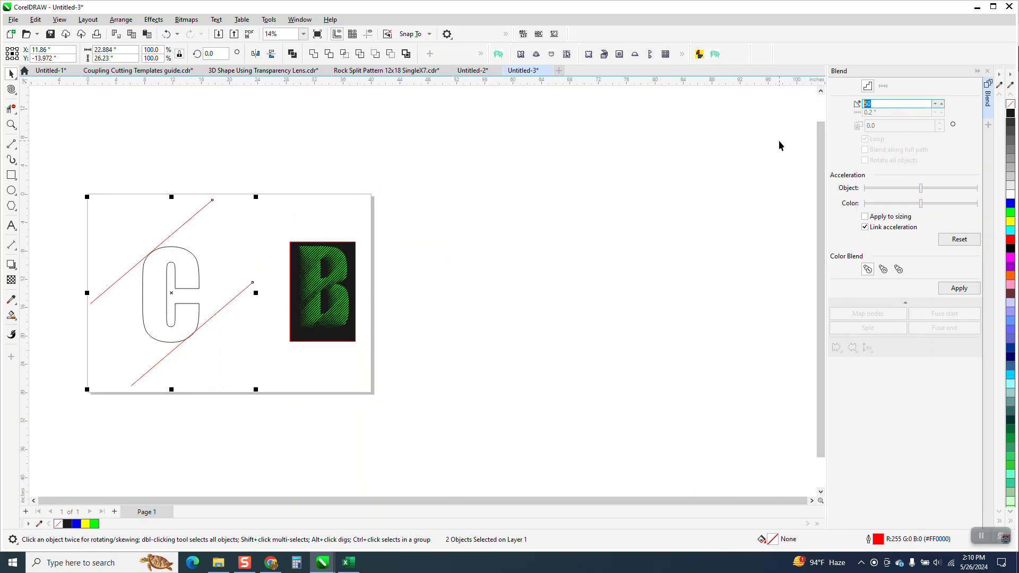
text(35)
key(Return)
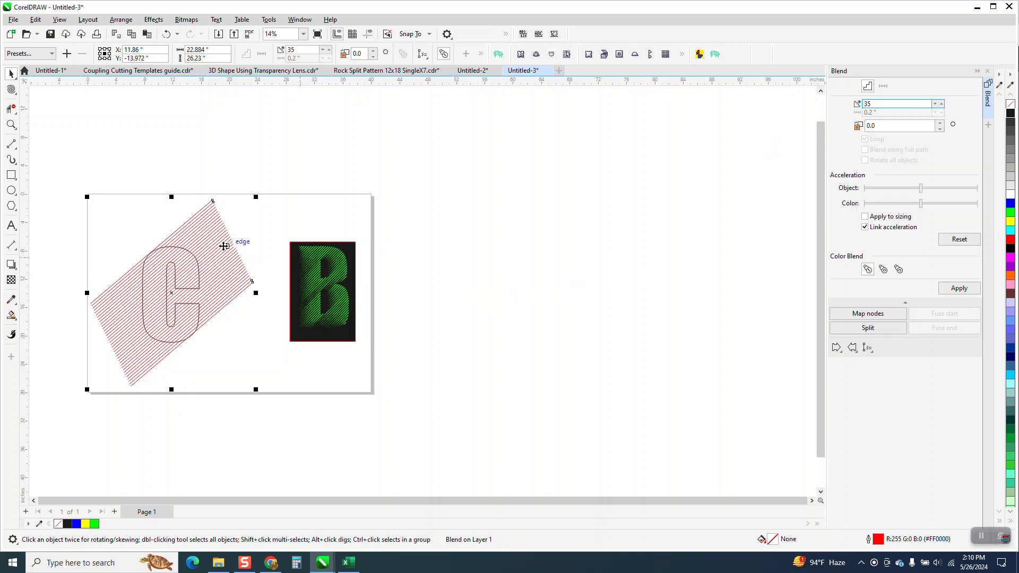
Move the black panel with the striped B off the page to the right.
drag(413, 351, 414, 352)
drag(345, 298, 565, 294)
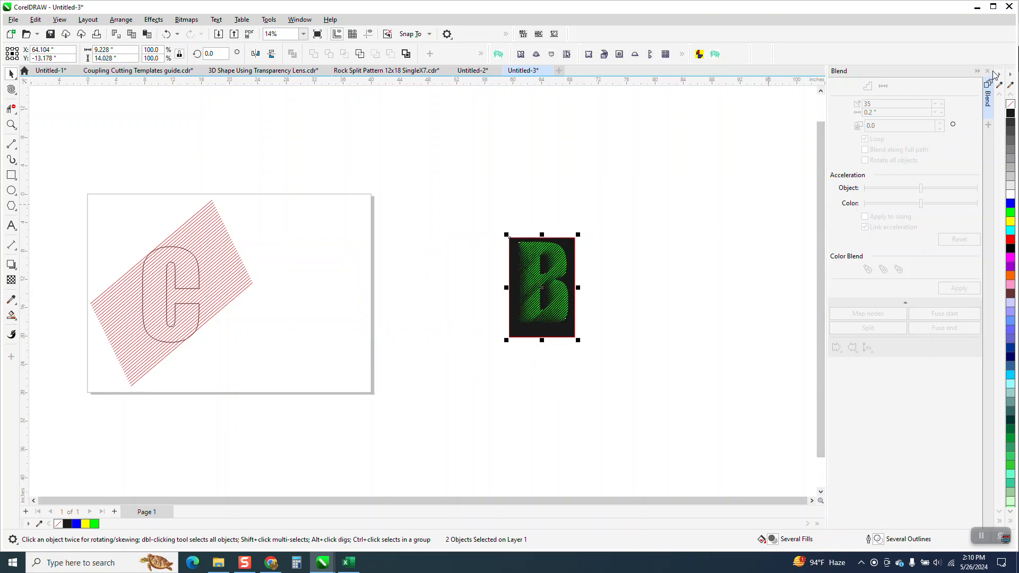
Break the blend of diagonal lines apart and clear the selection.
click(233, 248)
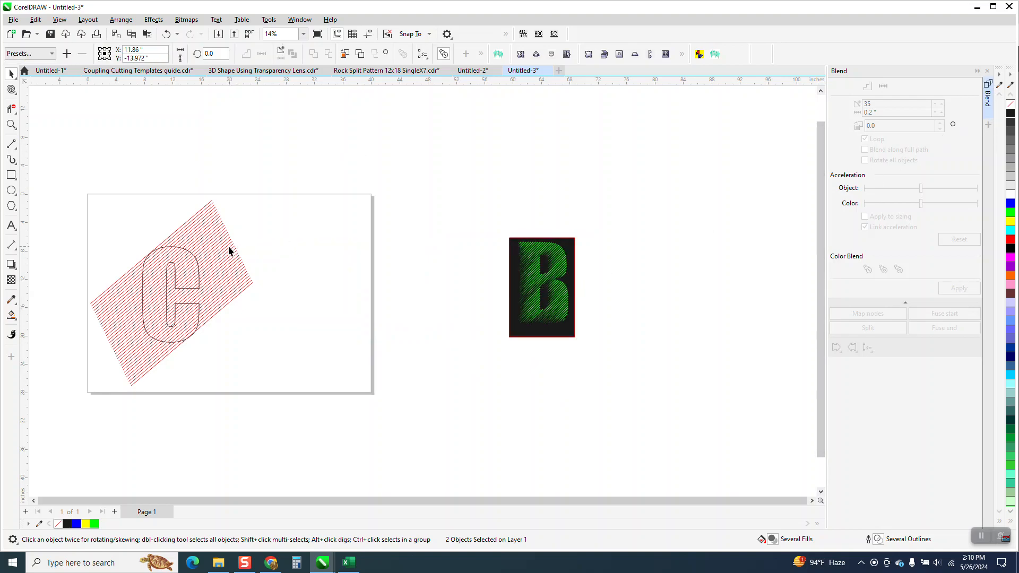
click(121, 20)
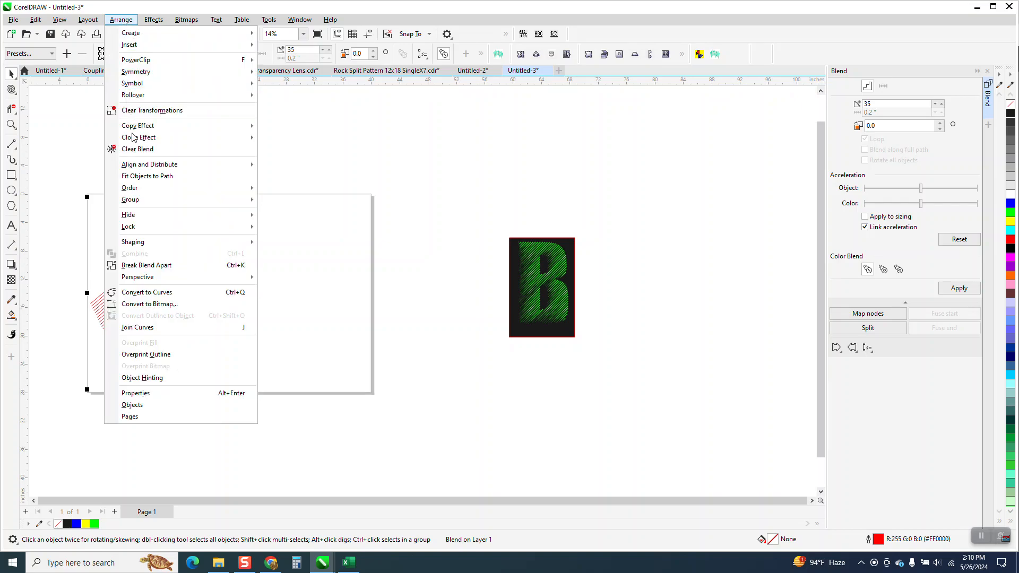
click(156, 266)
click(165, 175)
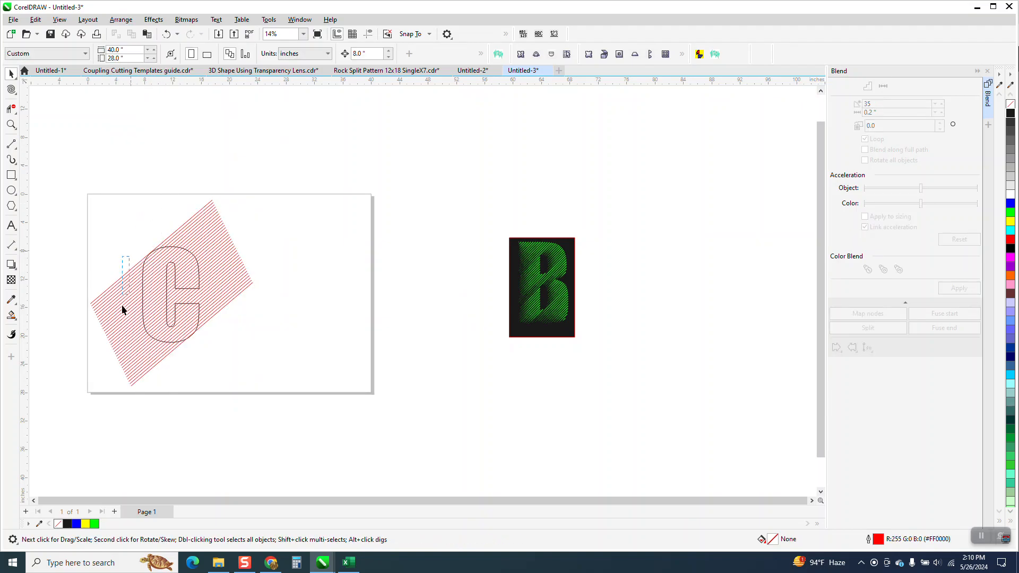
Move the C to the right until it is clear of the diagonal lines.
drag(193, 321, 213, 345)
key(Right)
key(Right)
Ungroup all of the blended diagonal lines.
click(204, 307)
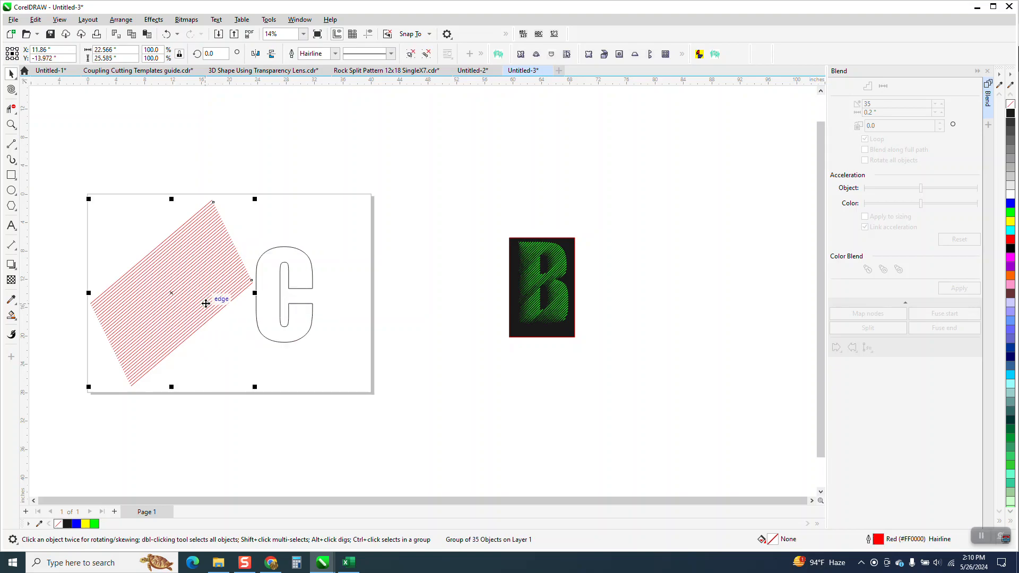
click(121, 19)
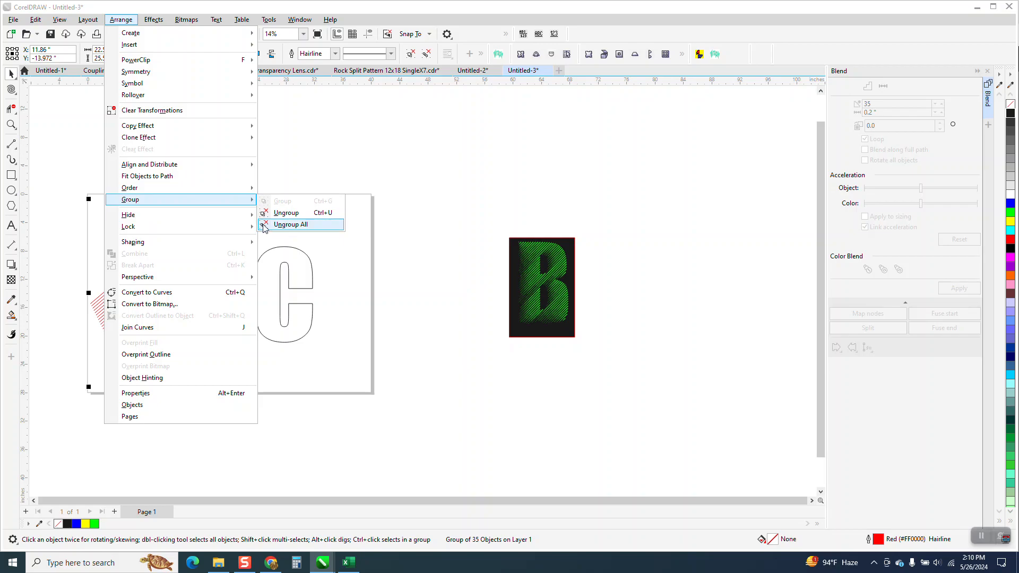
click(289, 224)
click(253, 206)
Group all the diagonal lines together, including the two original end lines.
drag(71, 176, 266, 391)
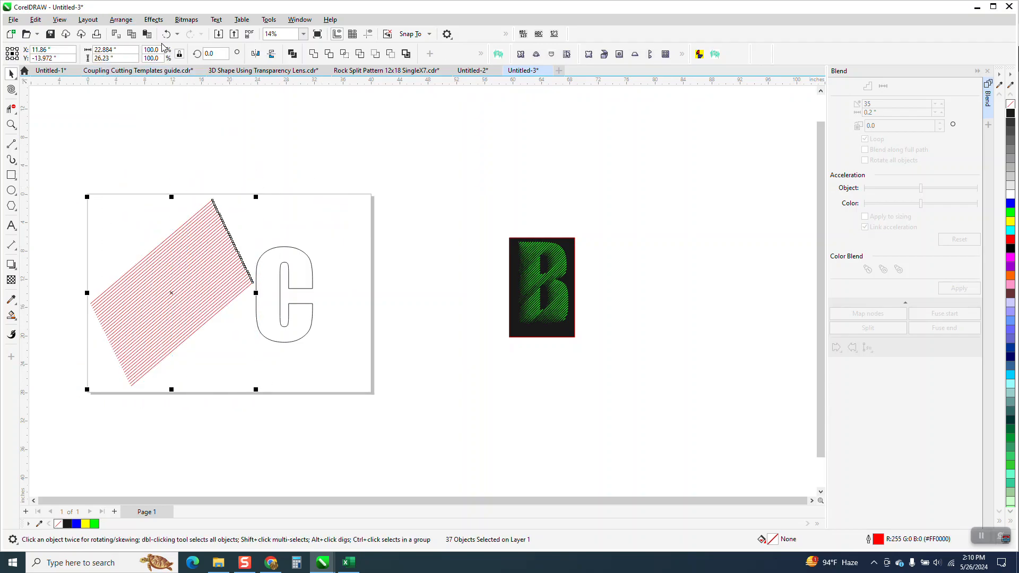
click(121, 20)
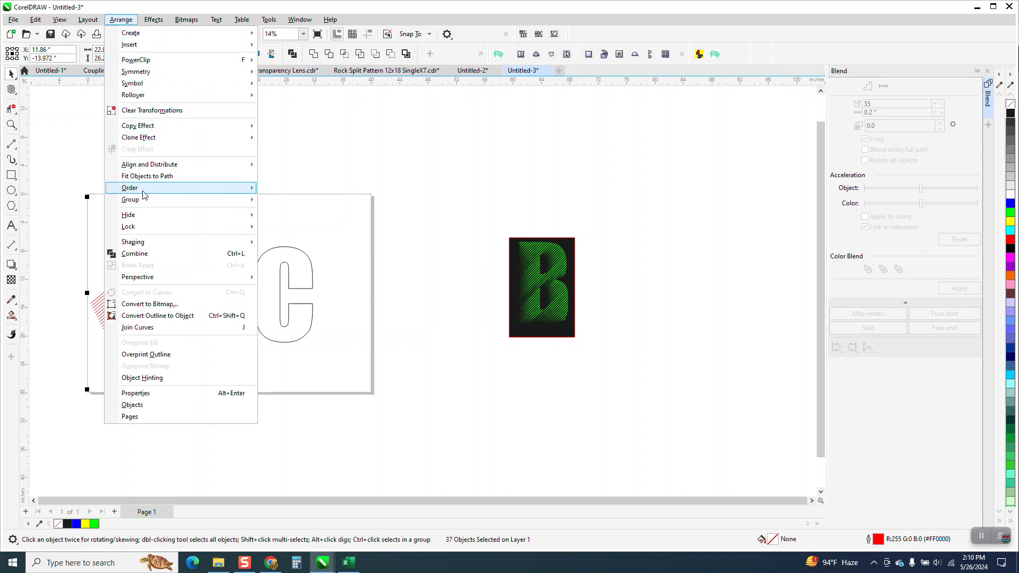
mouse_move(150, 202)
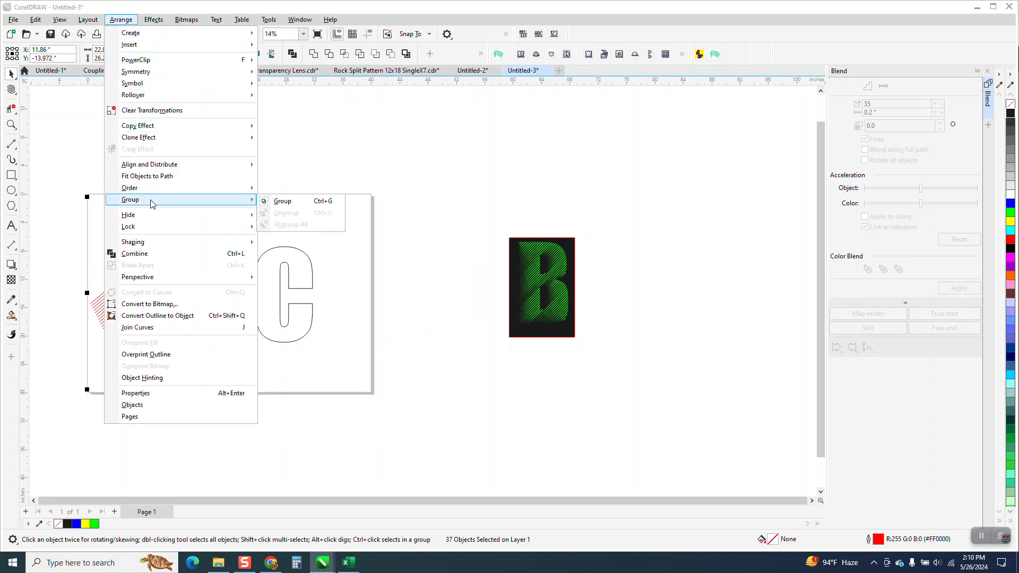
click(283, 205)
Move the C back to the left to its place over the grouped diagonal lines.
click(297, 272)
key(shift+Left)
key(shift+Left)
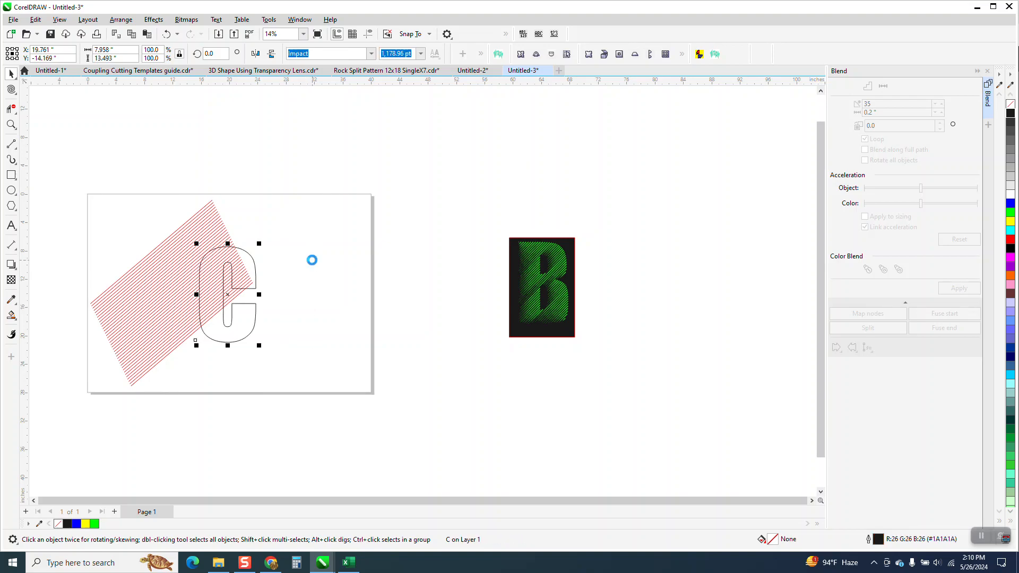
Intersect the C with the grouped diagonal lines and move the resulting striped C to the right, clear of the originals.
drag(51, 168, 301, 404)
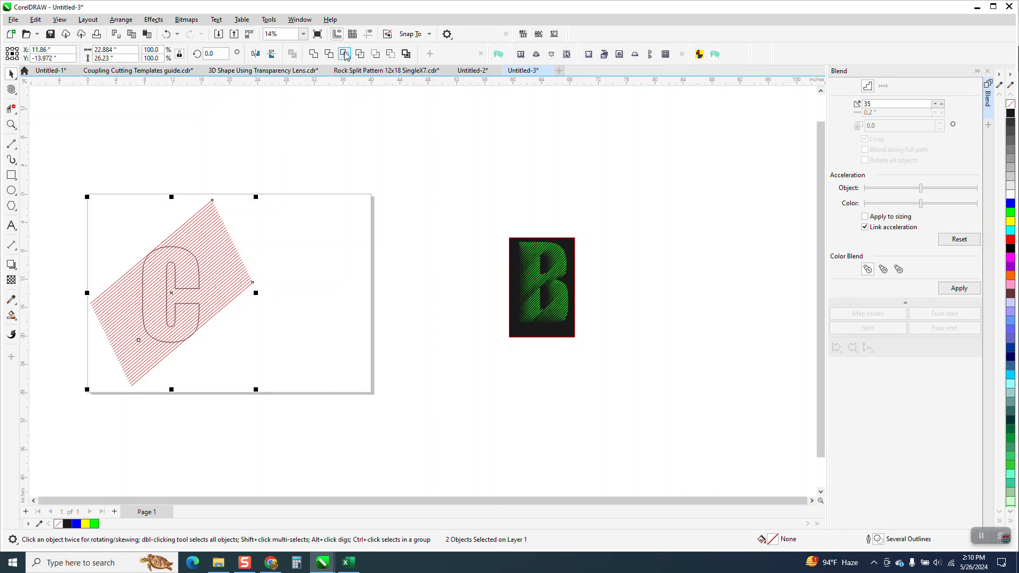
click(345, 53)
key(shift+Right)
key(shift+Right)
key(shift+Right)
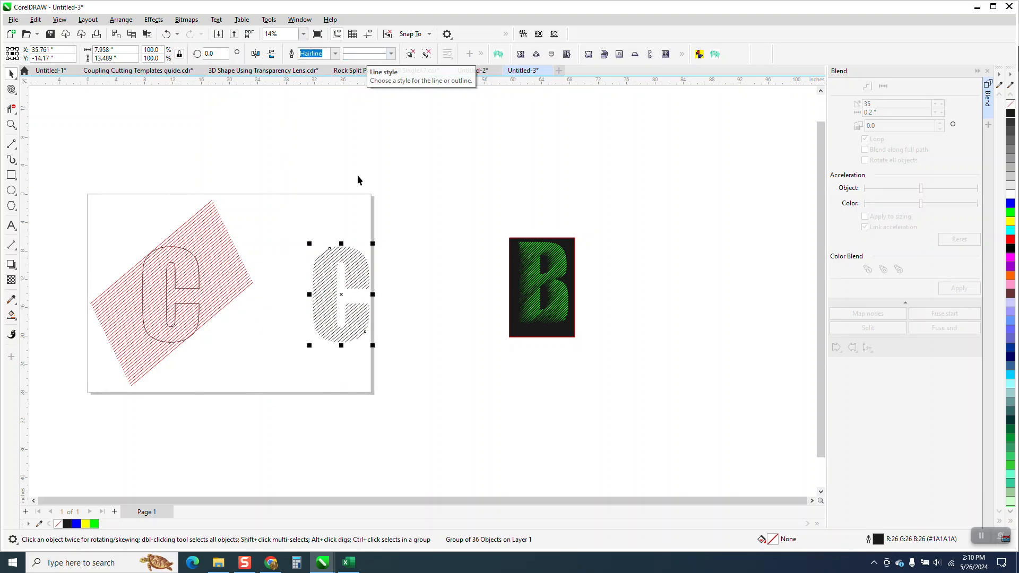
click(10, 125)
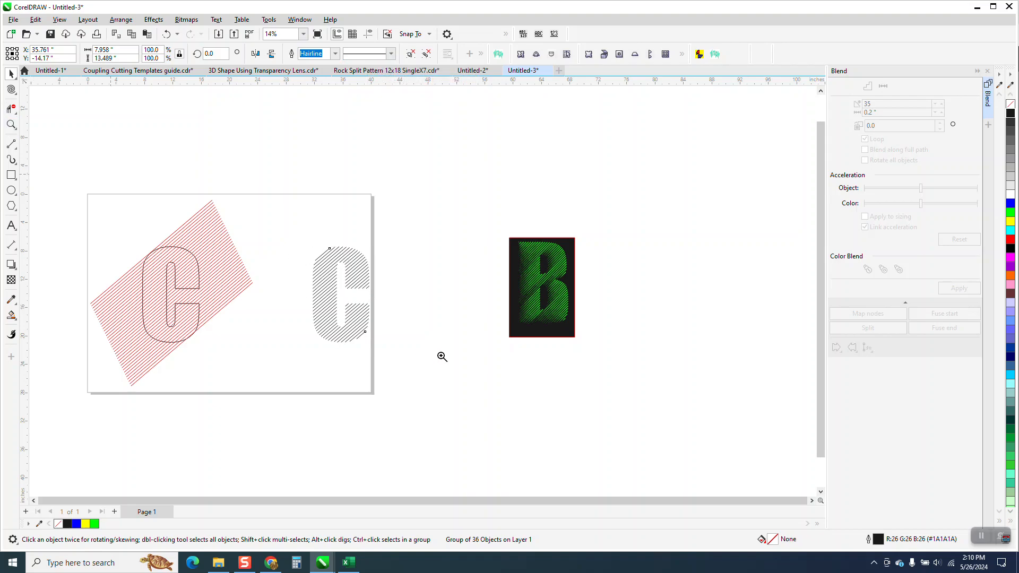
click(364, 275)
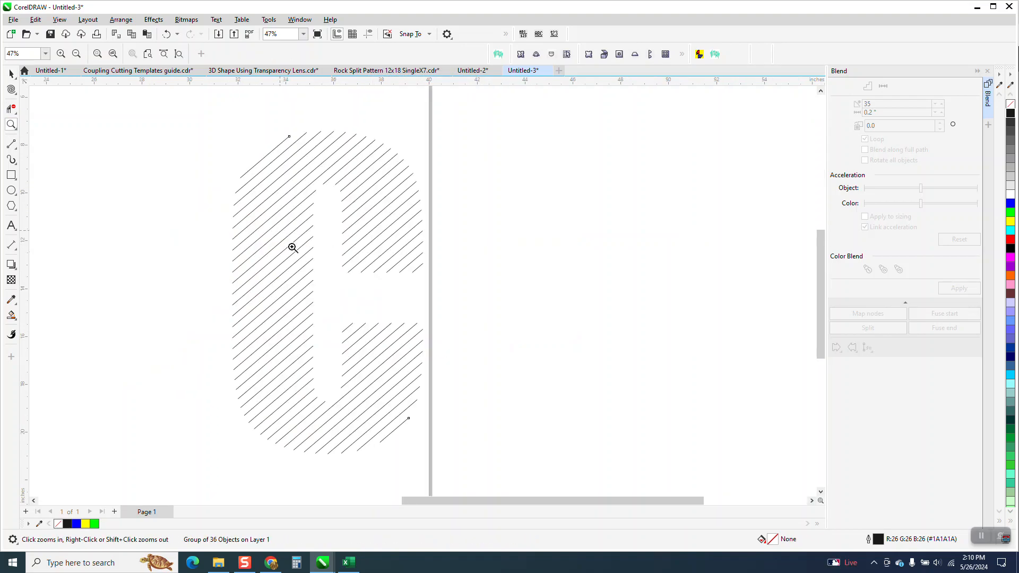
scroll(293, 246, down, 1)
click(11, 73)
scroll(254, 232, down, 1)
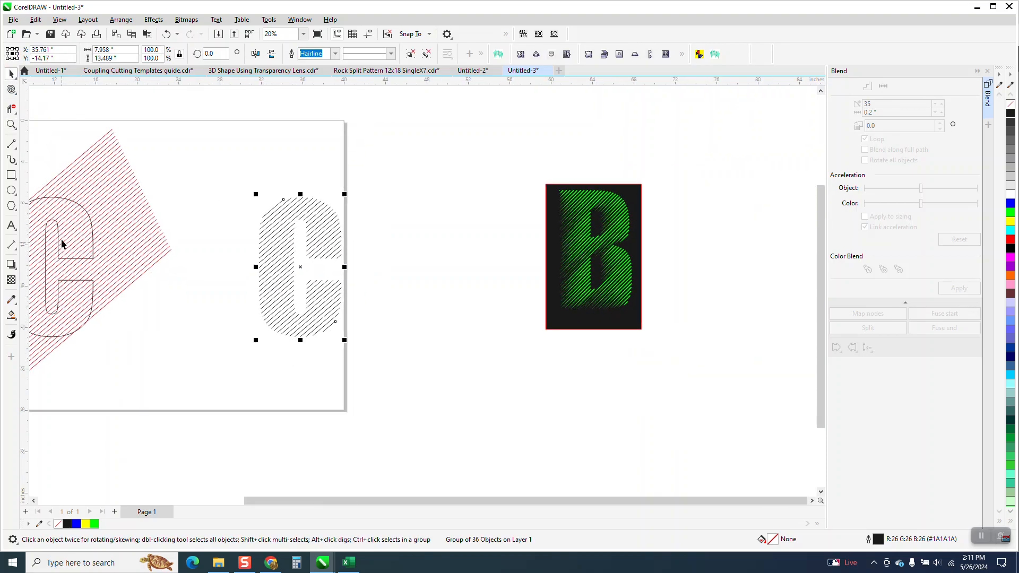
Move the plain C outline to the right, between the striped C and the black B panel.
click(93, 239)
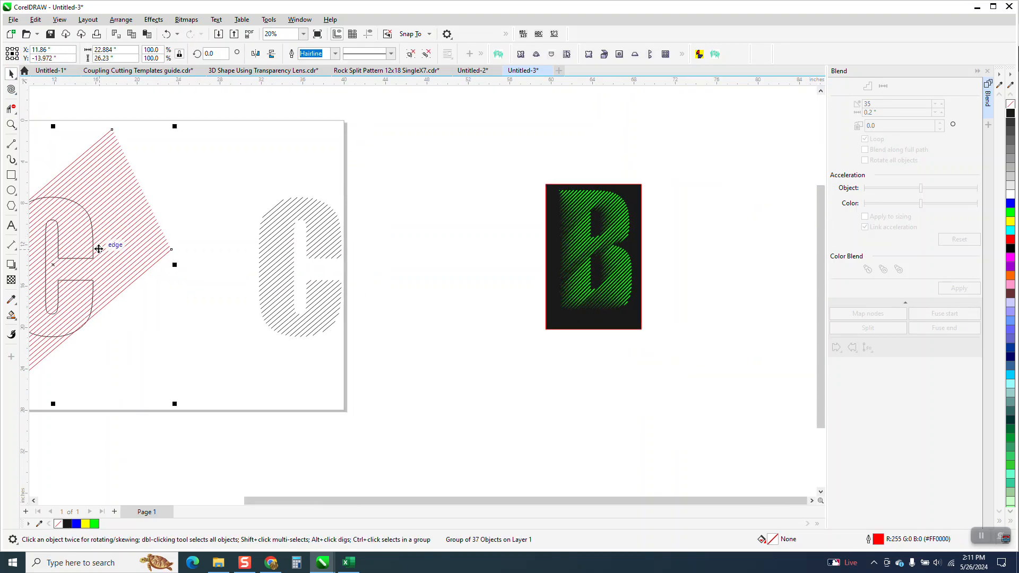
scroll(90, 169, down, 1)
drag(40, 149, 123, 330)
key(Right)
key(Right)
key(Right)
key(Right)
key(Right)
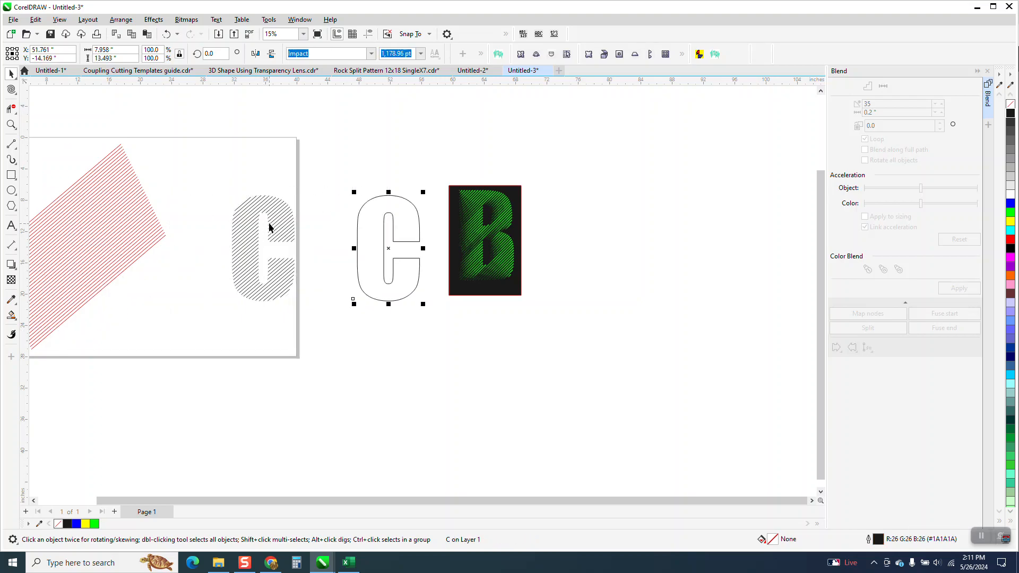
Try the artistic media preset stroke that tapers at both ends on the striped C's lines, and undo it.
click(269, 229)
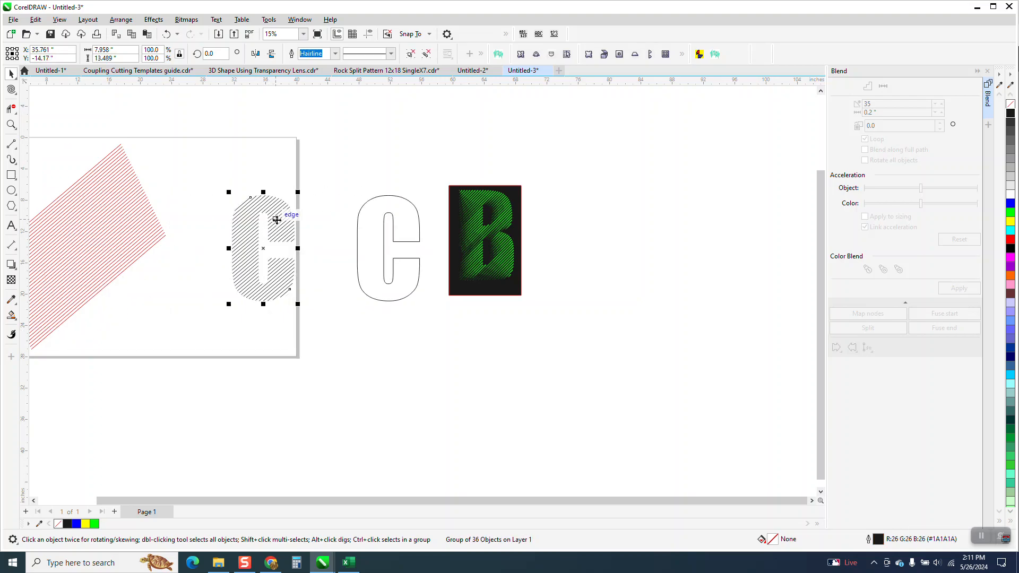
click(16, 169)
click(40, 157)
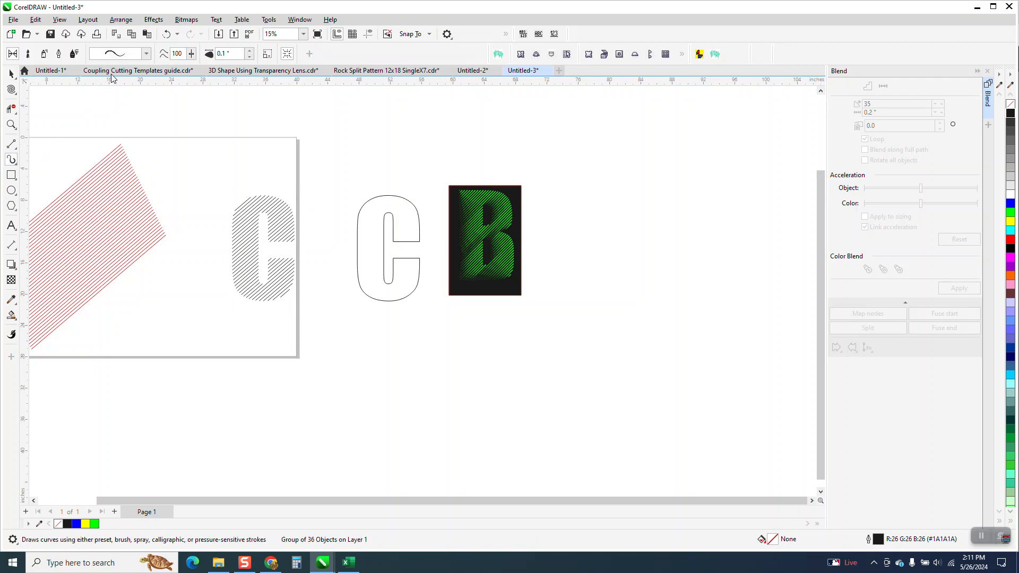
click(146, 54)
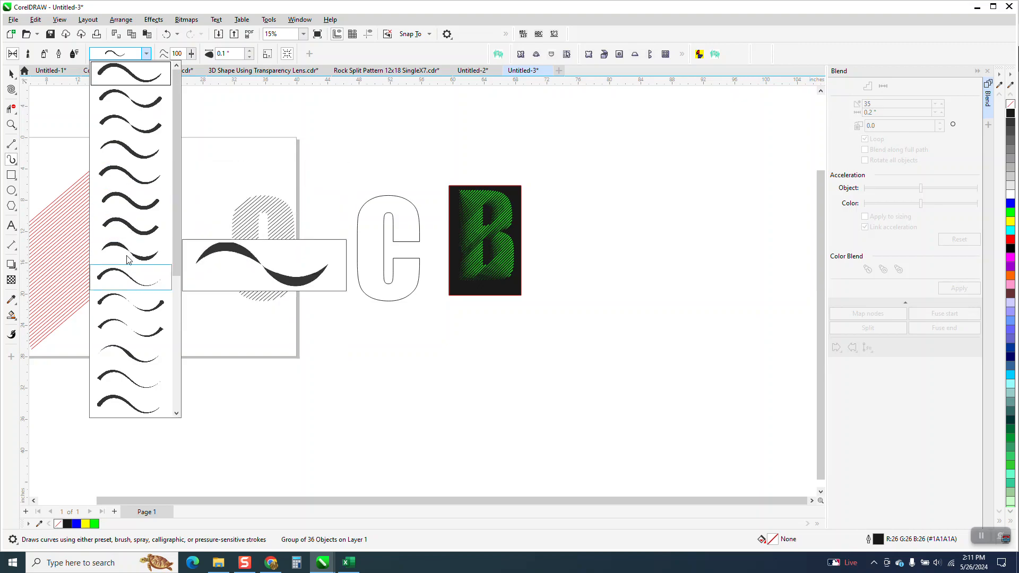
click(125, 150)
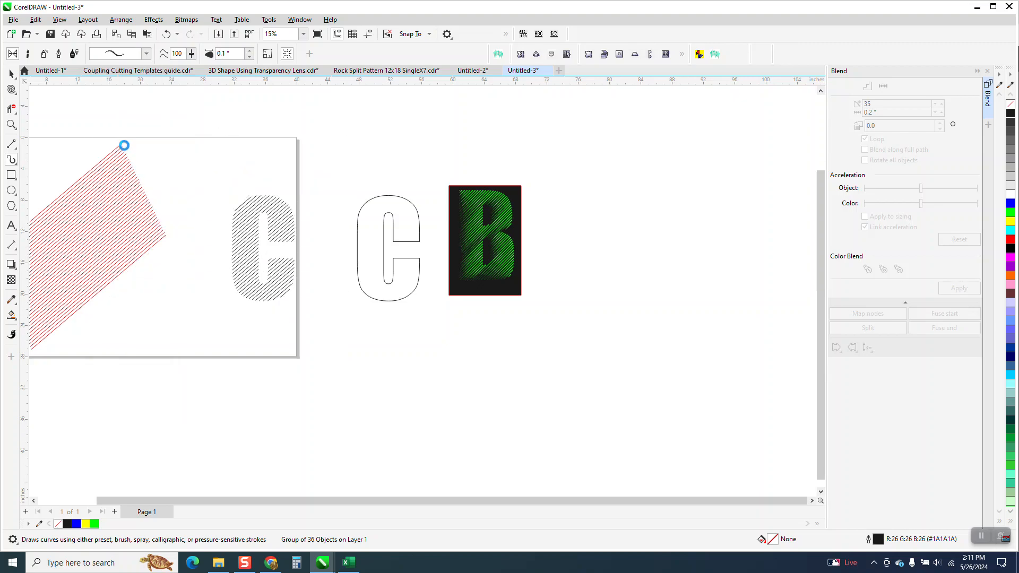
click(12, 126)
drag(218, 196, 332, 303)
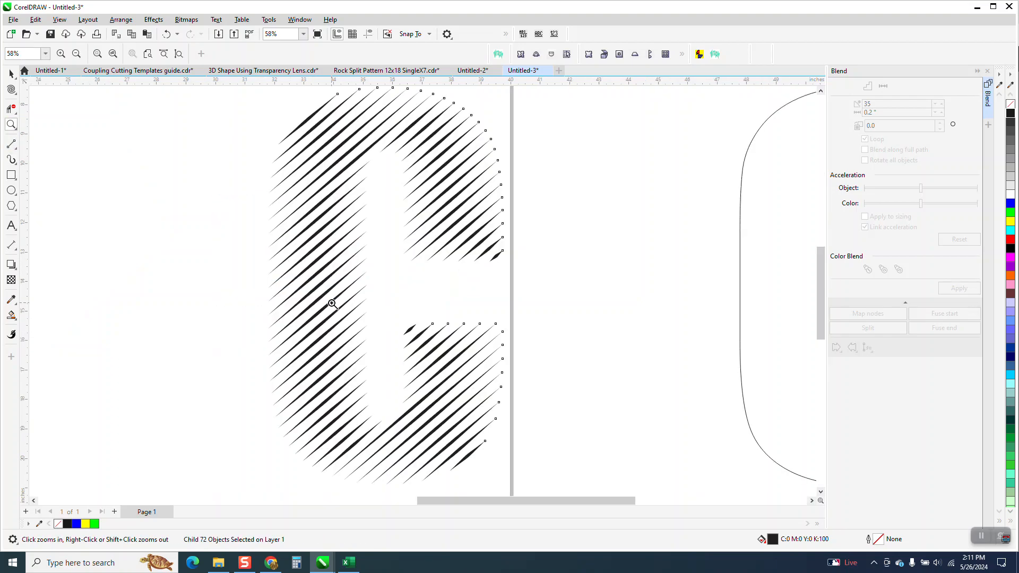
click(11, 74)
click(167, 35)
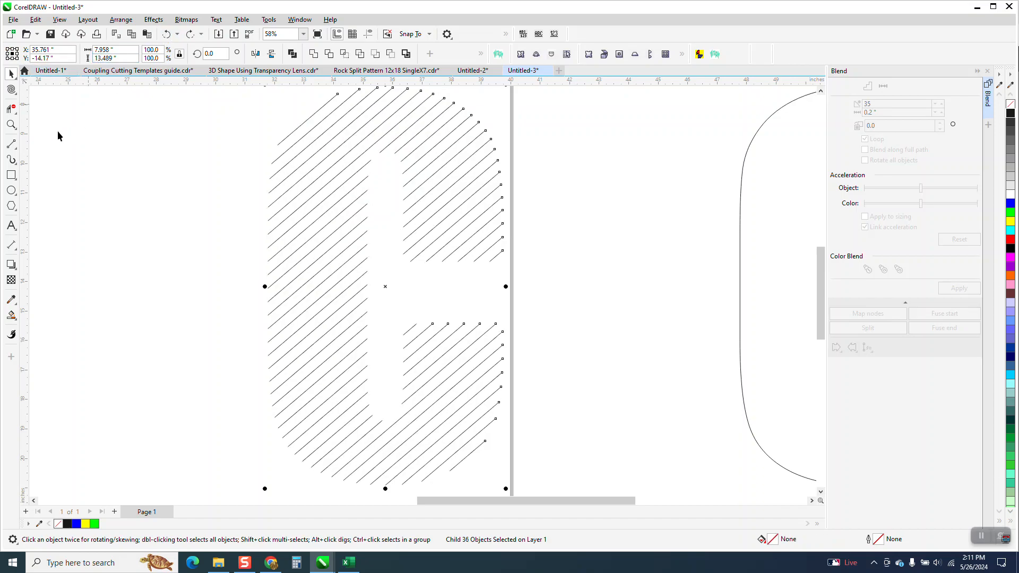
Apply the first artistic media preset, round at one end and tapered at the other, to the striped C at 0.19 inch width.
click(11, 159)
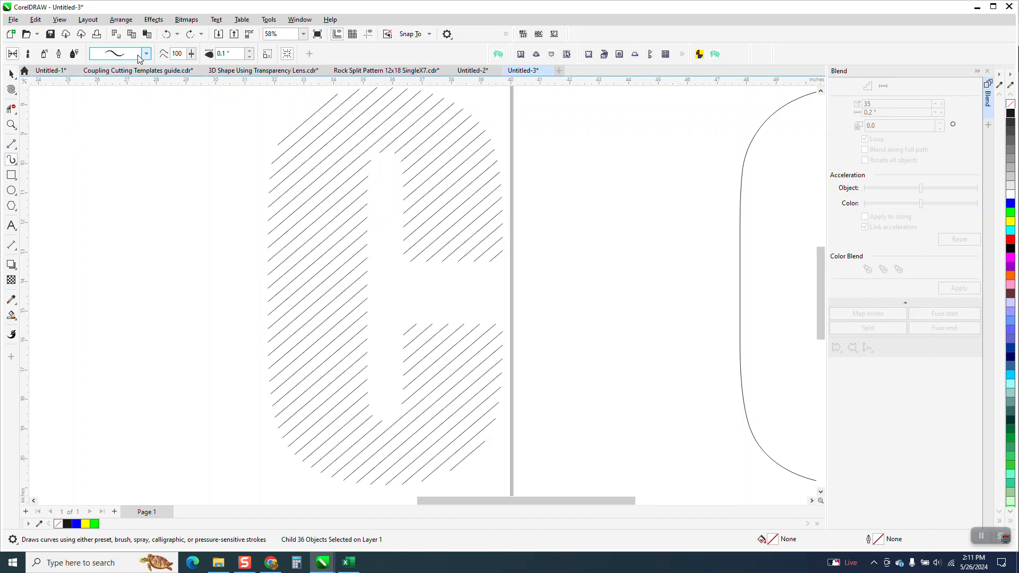
click(144, 54)
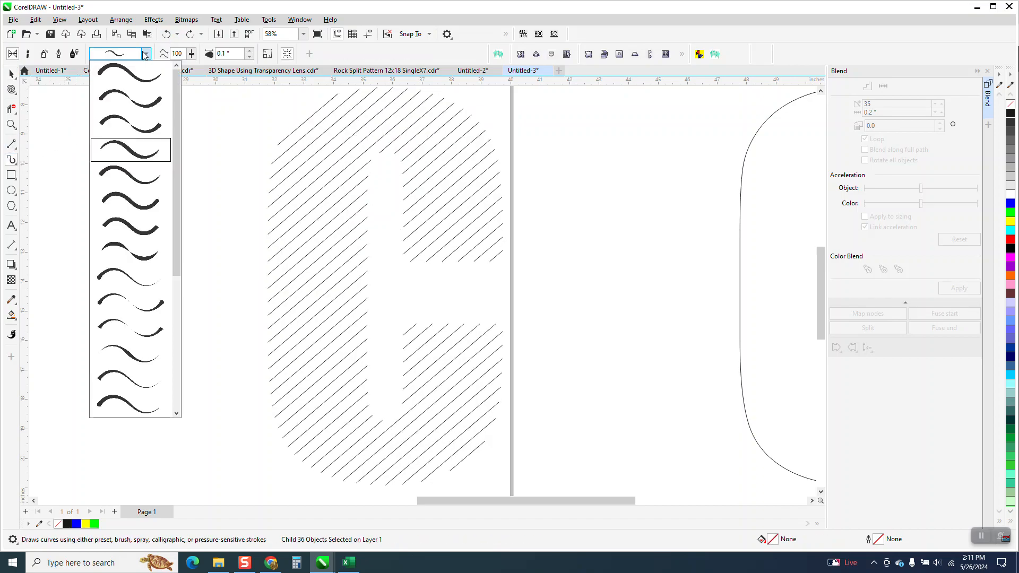
click(149, 84)
scroll(148, 260, down, 1)
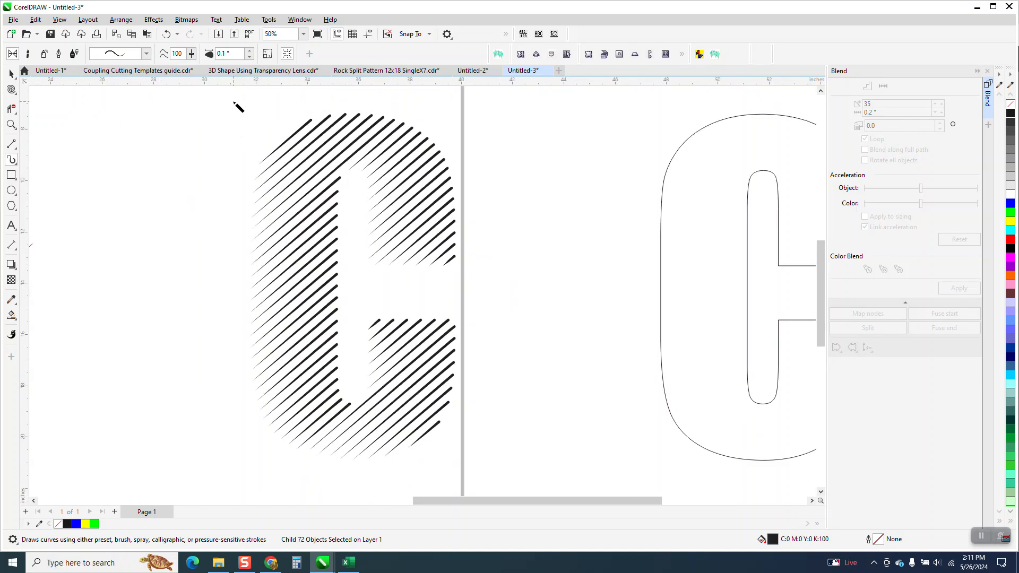
click(249, 51)
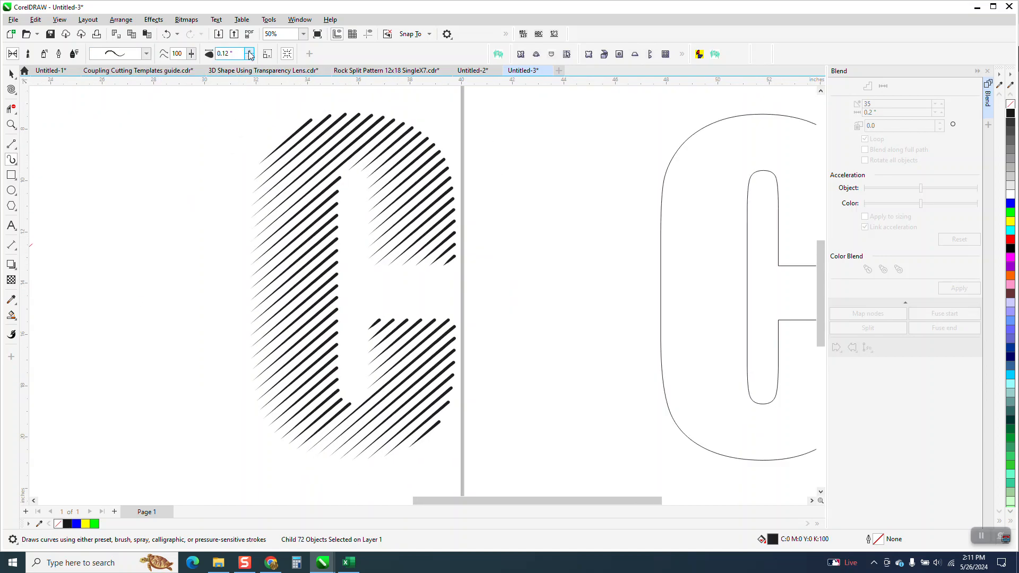
click(249, 51)
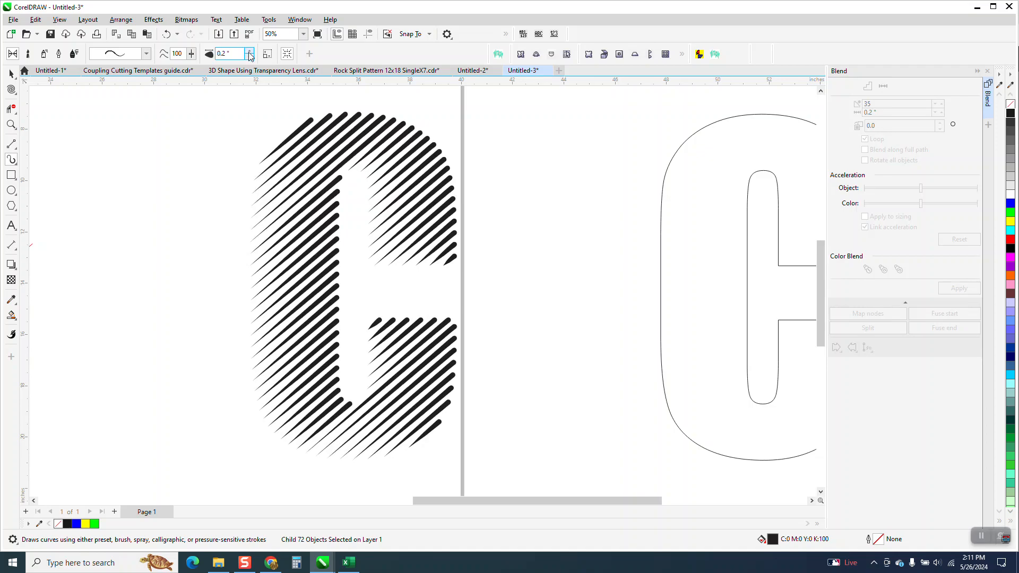
scroll(148, 183, down, 1)
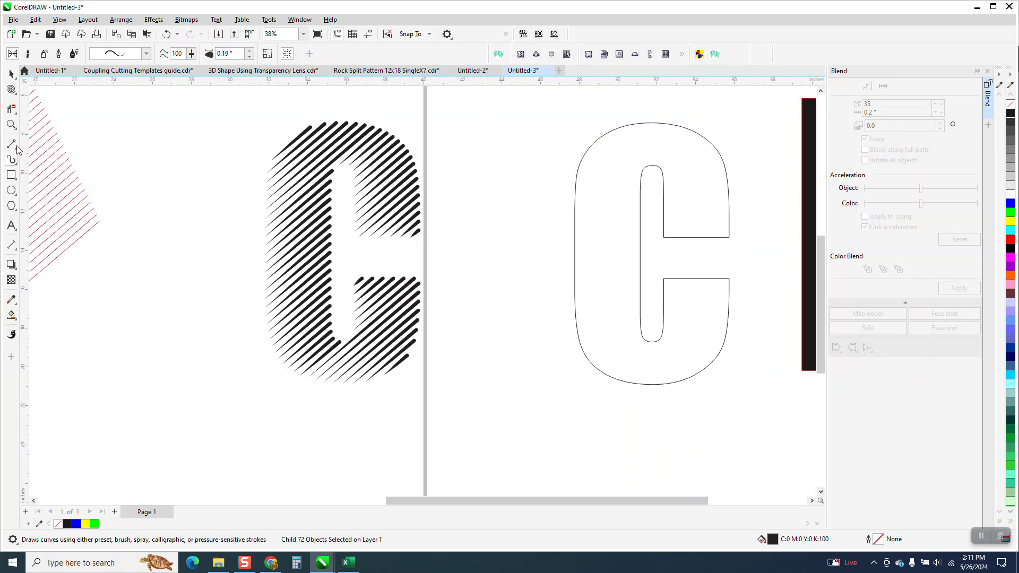
Draw a rectangle about 12.7 by 14.4 inches around the striped C, fill it with dark #1A1A1A, and send it to the back.
click(11, 175)
mouse_move(239, 109)
mouse_down()
mouse_move(405, 330)
mouse_move(486, 390)
mouse_up()
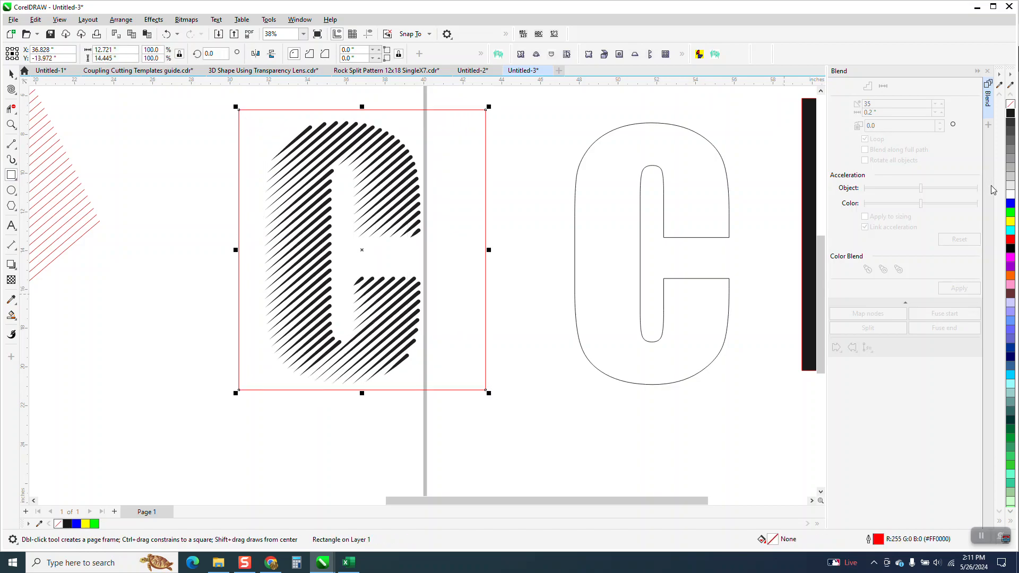
click(1010, 135)
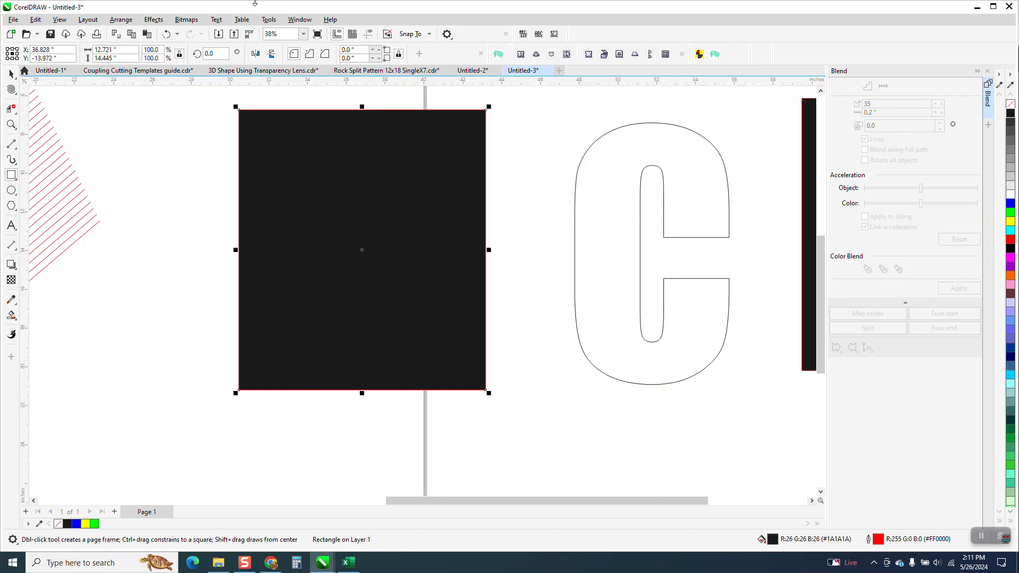
click(122, 20)
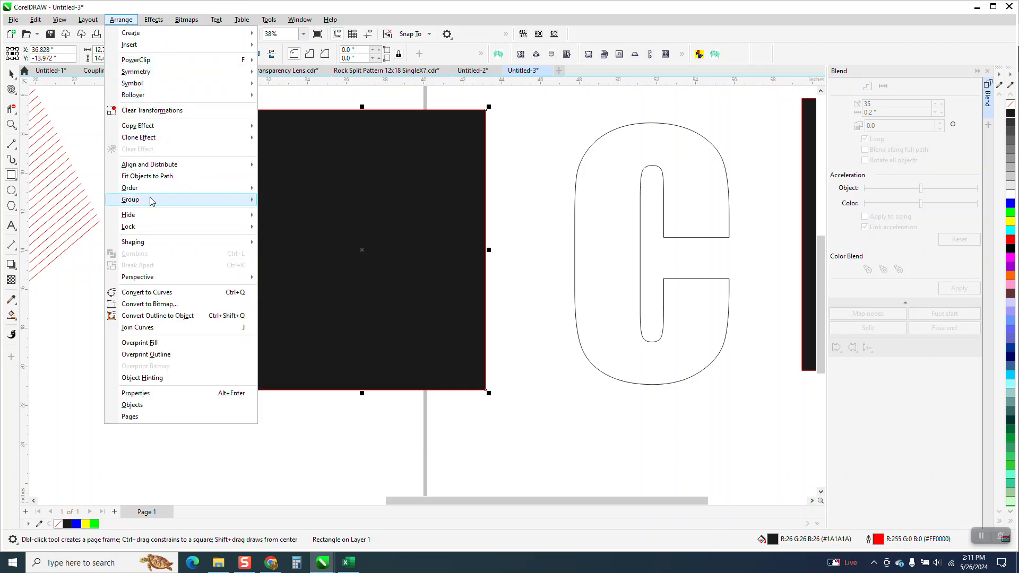
mouse_move(153, 192)
click(287, 200)
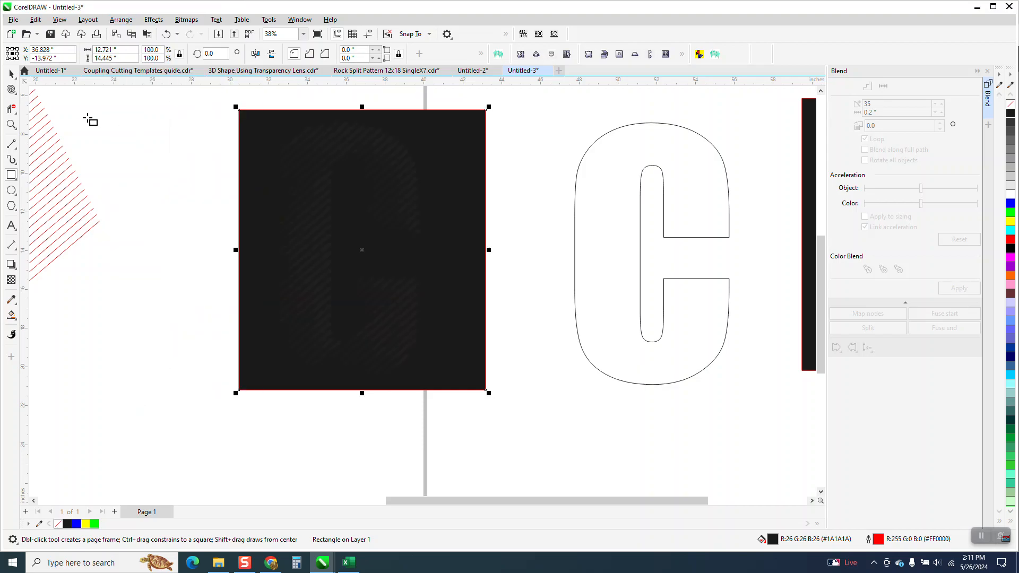
Fill the striped C's tapered lines with yellow.
click(11, 76)
drag(194, 119, 480, 364)
click(399, 205)
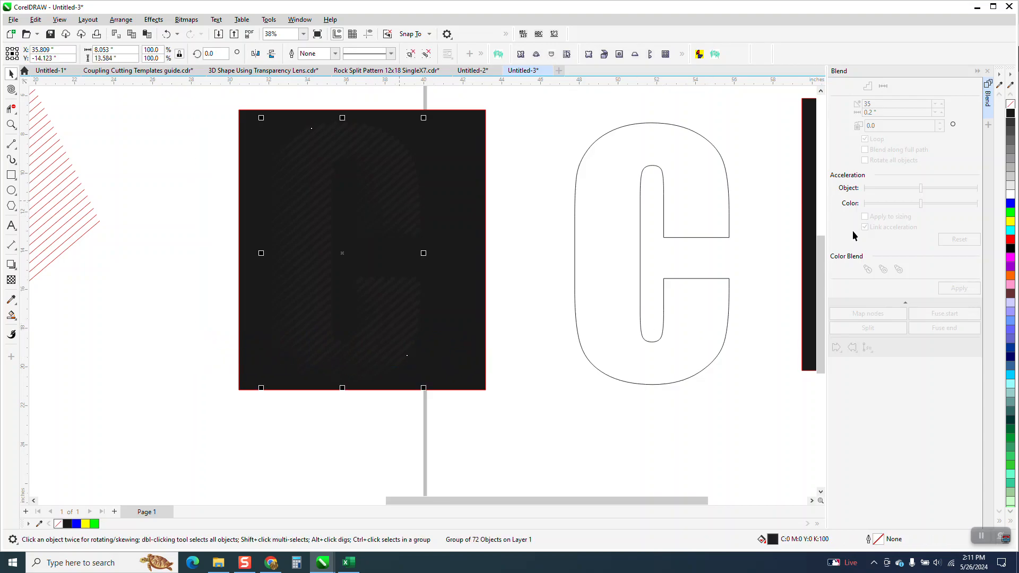
click(1011, 223)
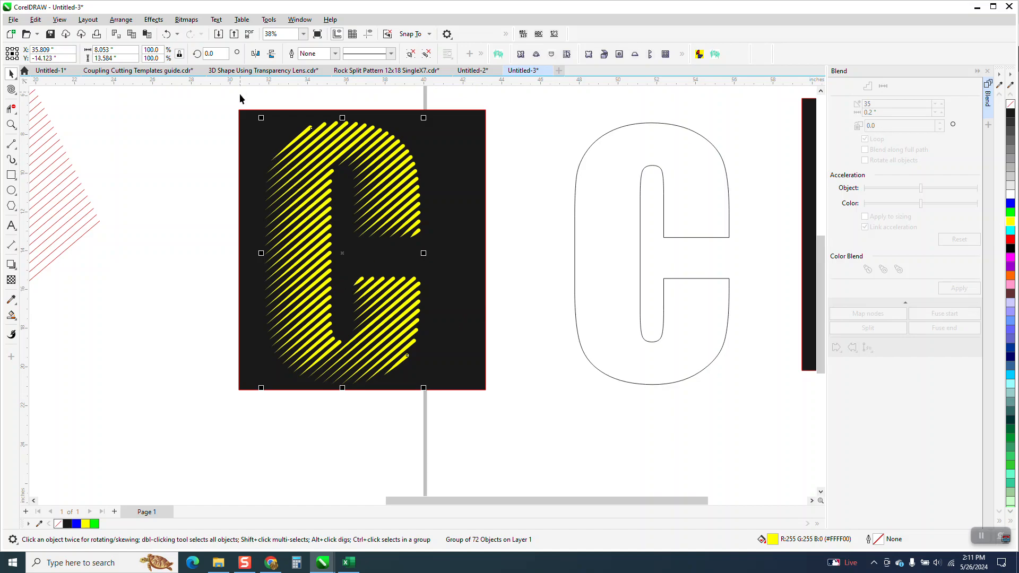
Adjust the artistic media stroke width of the yellow striped C to 0.17 inch.
click(11, 160)
click(250, 57)
click(249, 57)
click(250, 56)
click(251, 51)
click(252, 51)
click(252, 52)
click(252, 52)
click(251, 52)
click(252, 52)
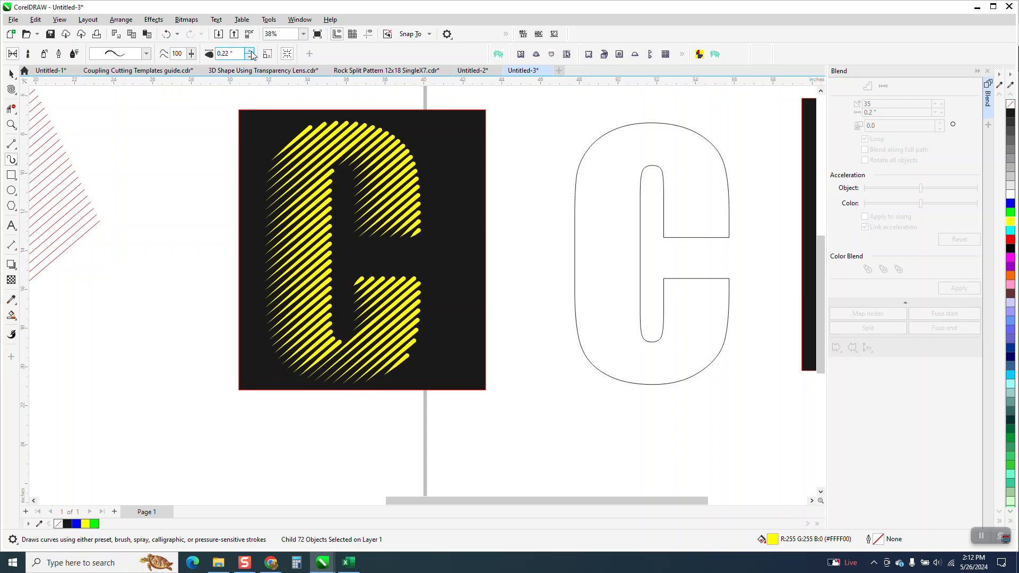
click(250, 56)
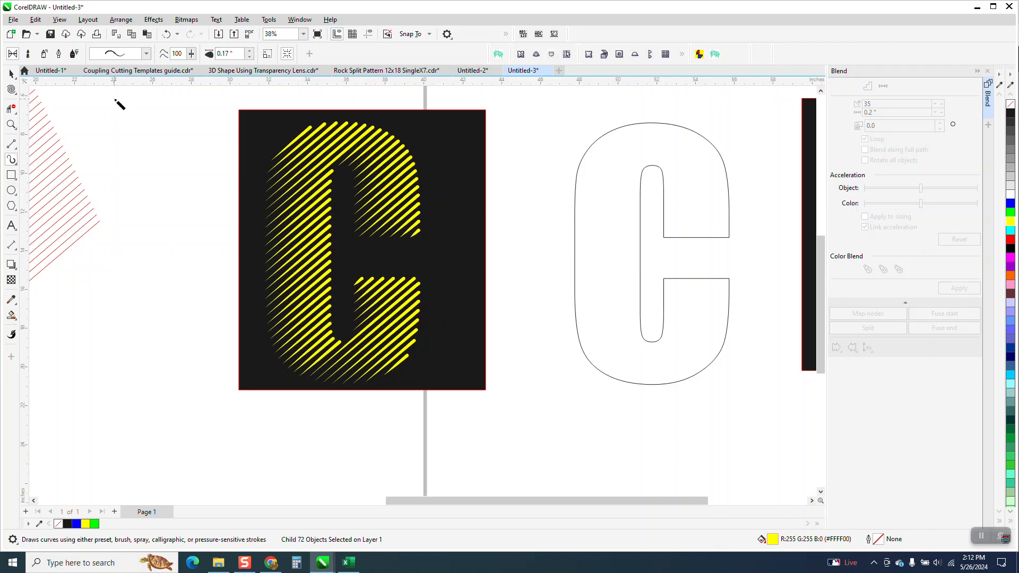
Give the plain C a yellow outline and move it left onto the yellow striped C.
click(11, 74)
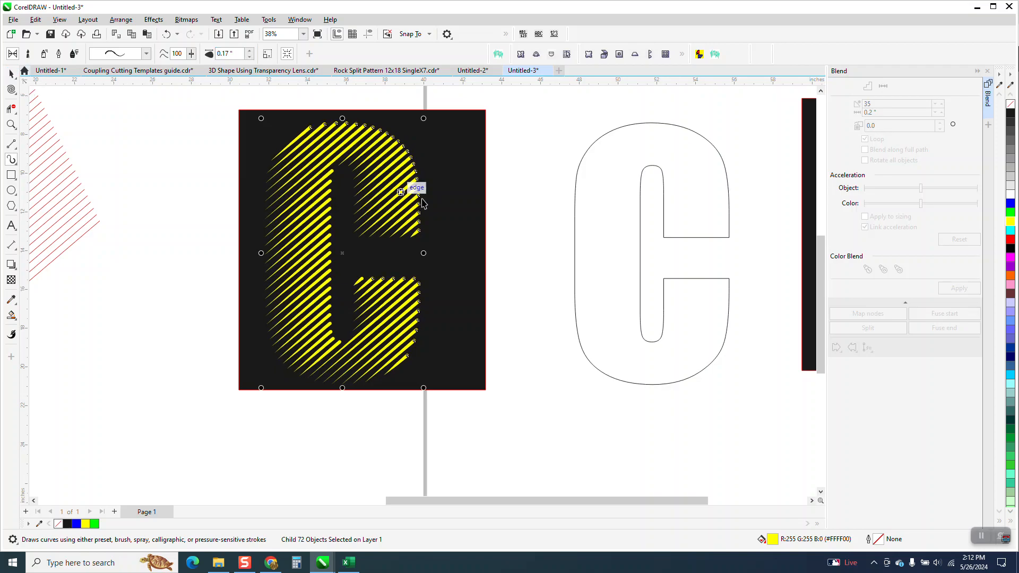
click(575, 252)
right_click(1009, 222)
key(Left)
key(Left)
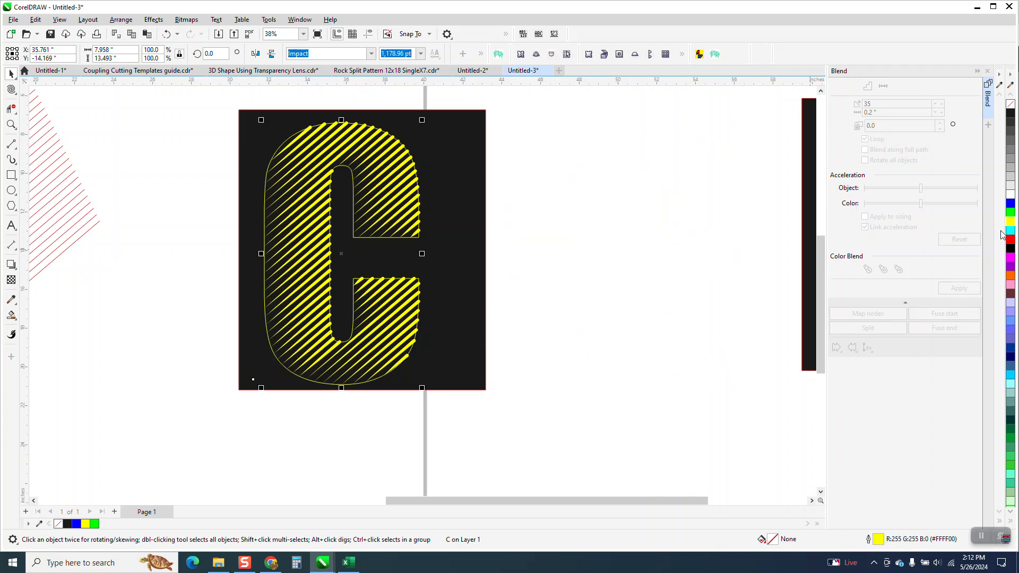
Convert the yellow-outlined C text to curves.
click(12, 124)
drag(257, 124, 468, 179)
scroll(471, 171, down, 1)
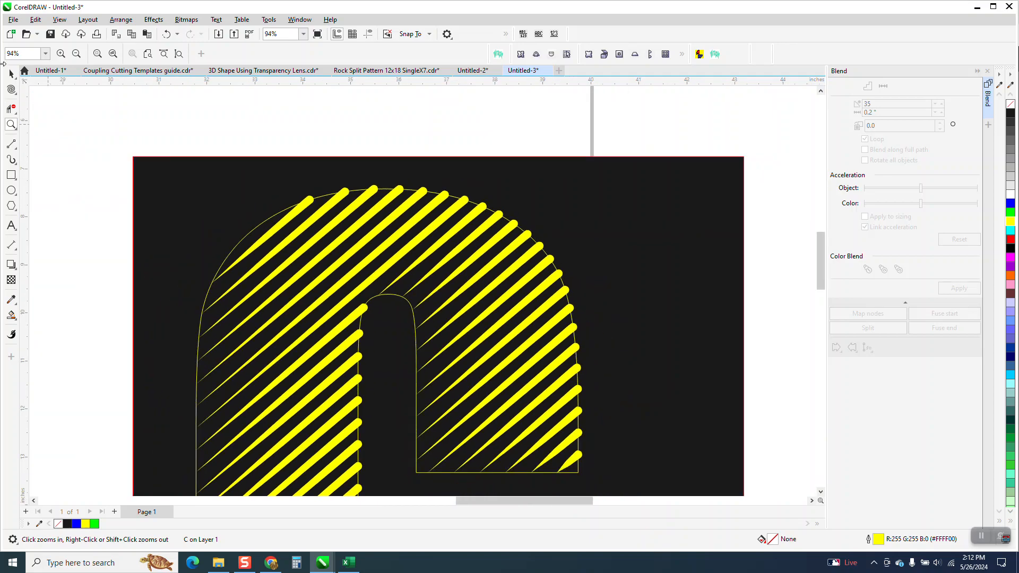
click(9, 77)
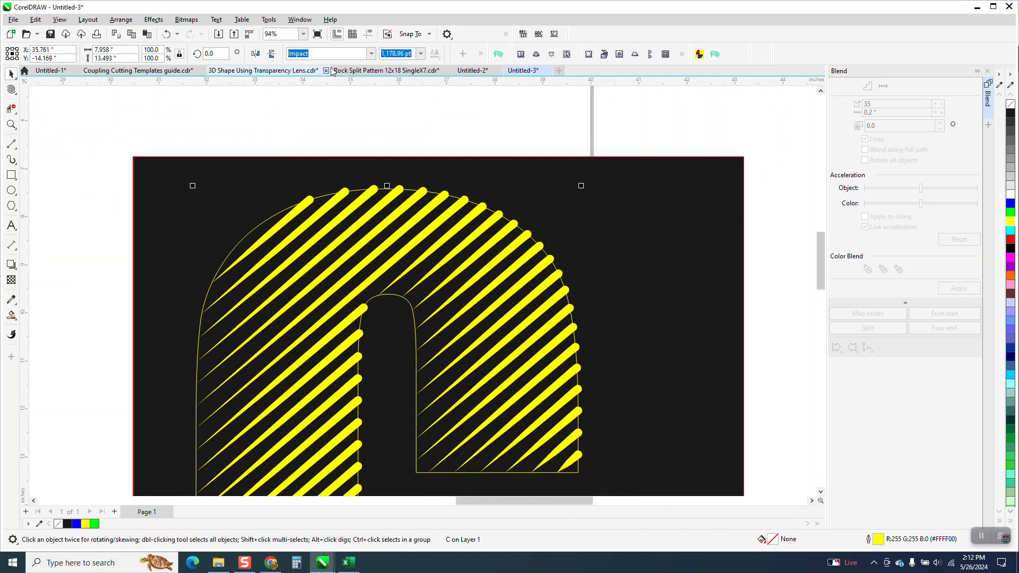
click(390, 121)
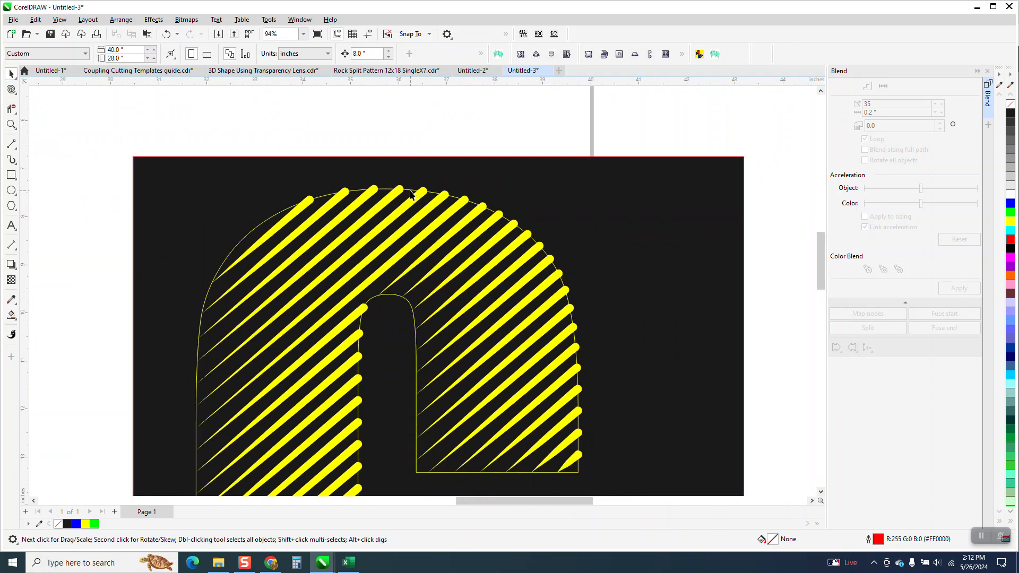
click(411, 192)
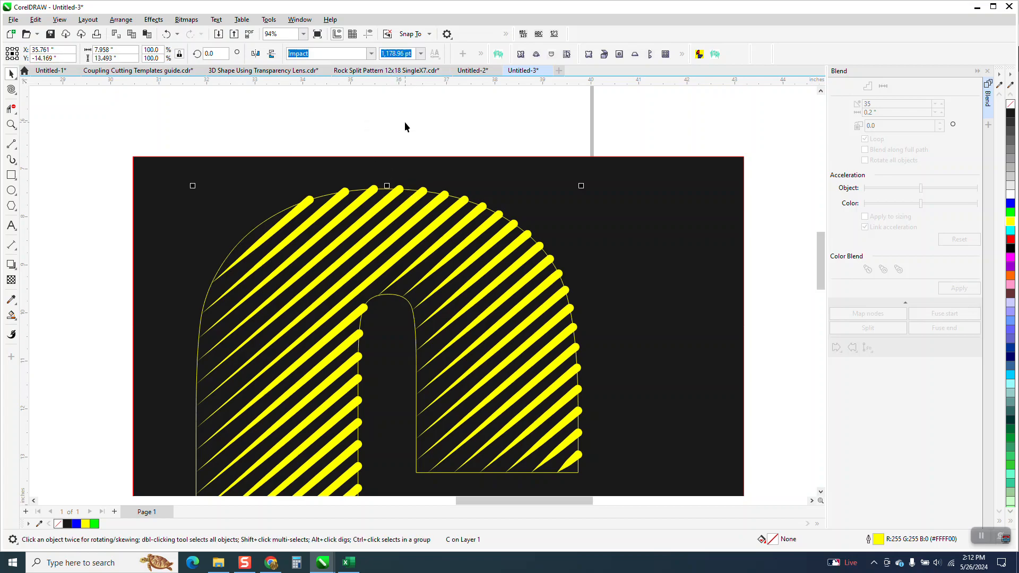
scroll(405, 122, down, 2)
click(108, 20)
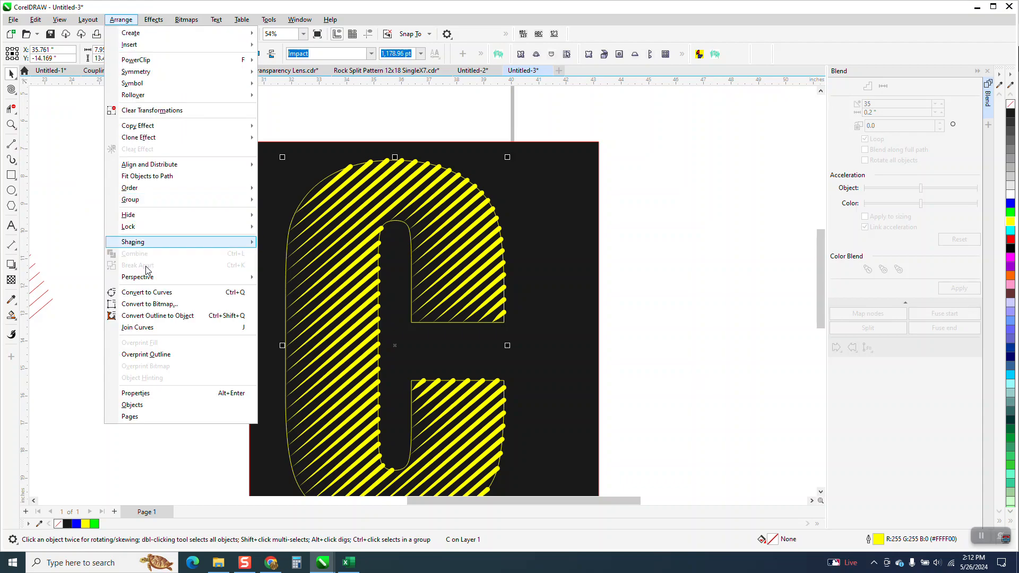
click(148, 294)
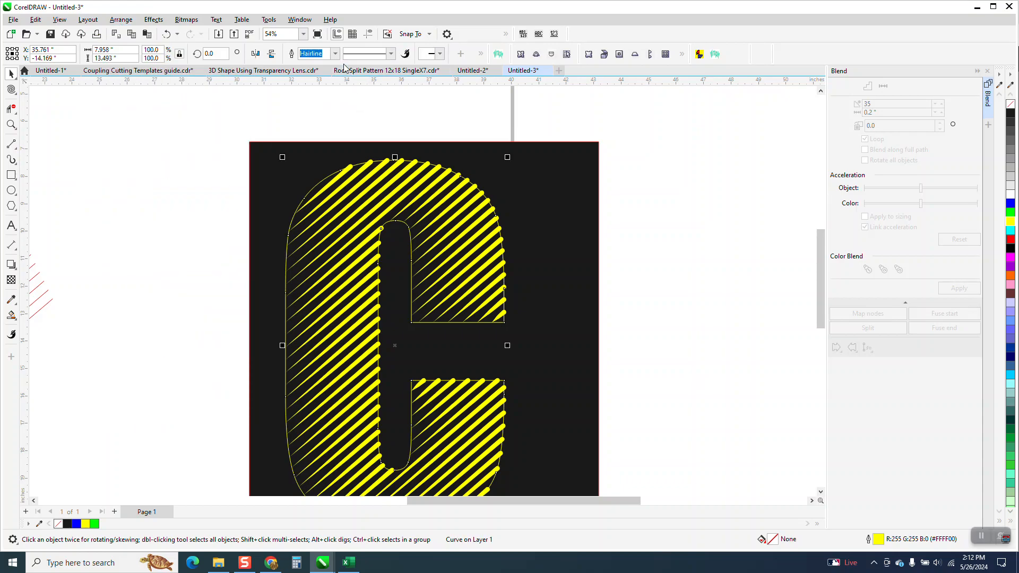
Set the yellow C outline's width to 0.1 inch and inspect how it meets the tapered line ends along the upper curve.
click(335, 53)
click(301, 135)
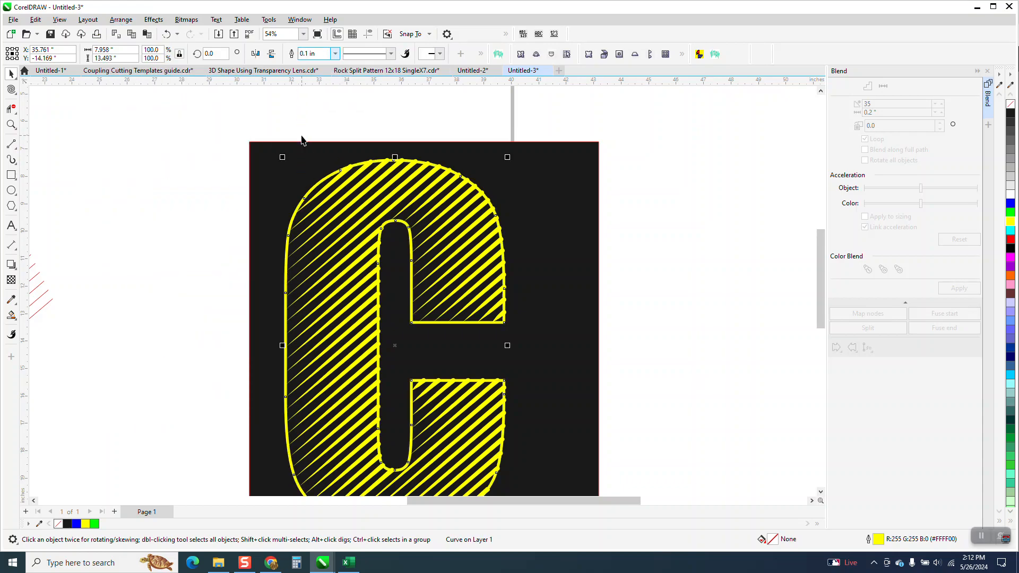
scroll(301, 136, down, 1)
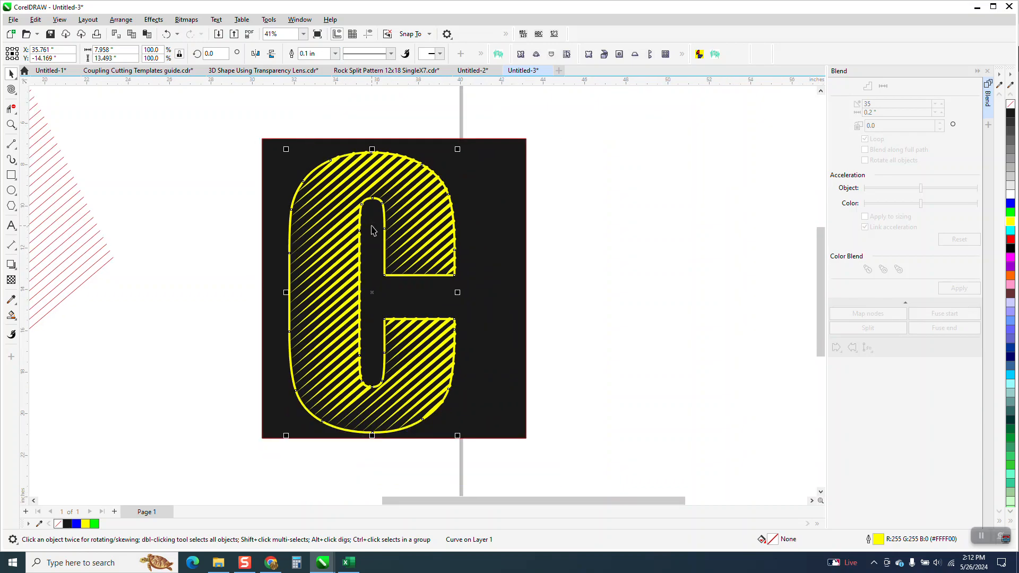
click(11, 125)
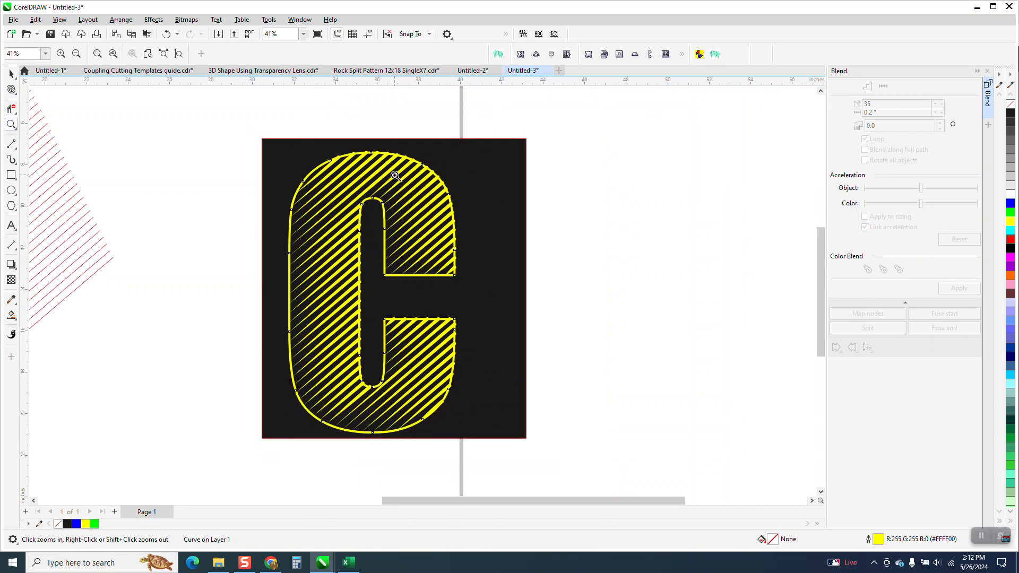
drag(359, 153, 466, 225)
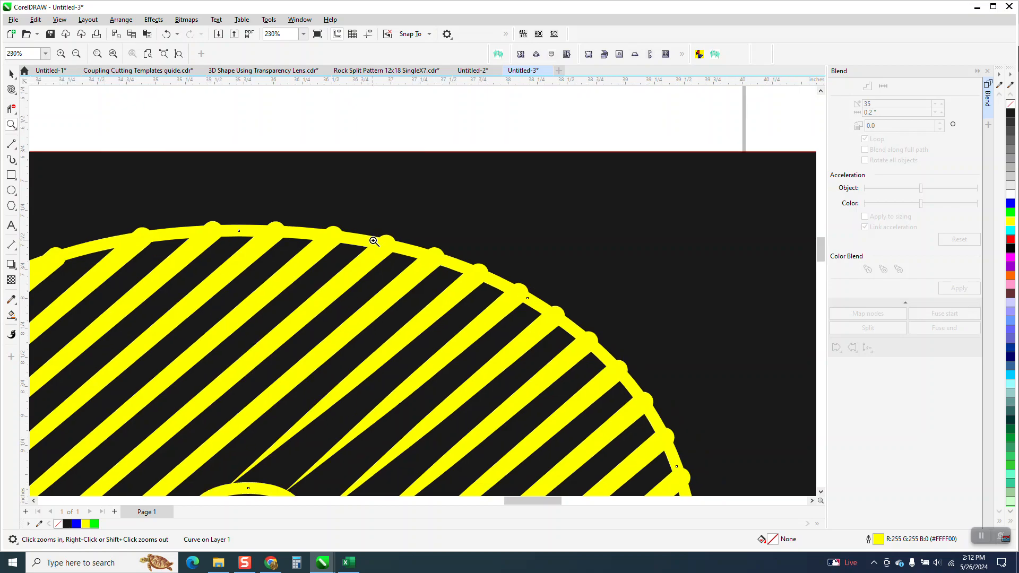
scroll(380, 223, down, 4)
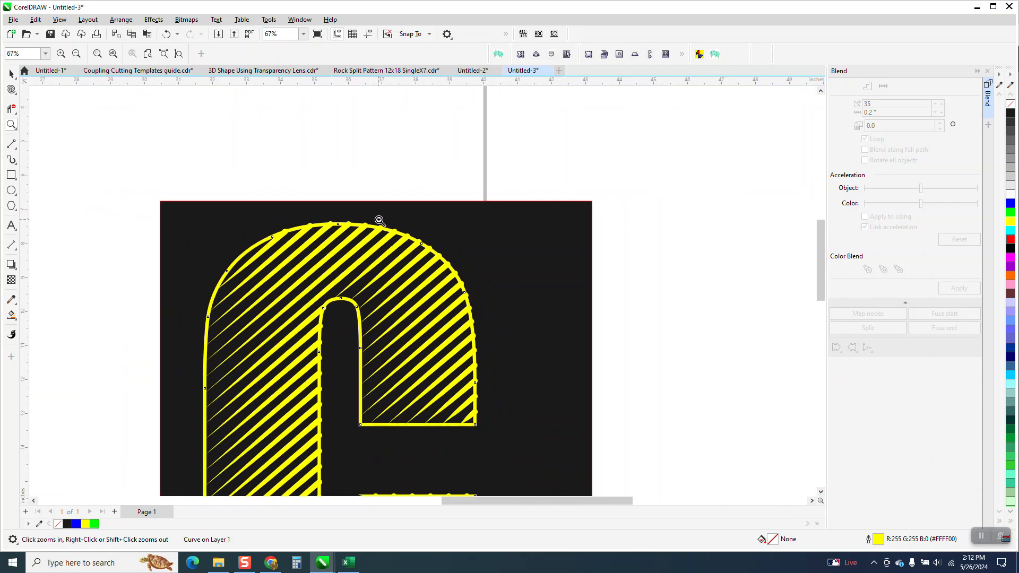
scroll(378, 219, down, 1)
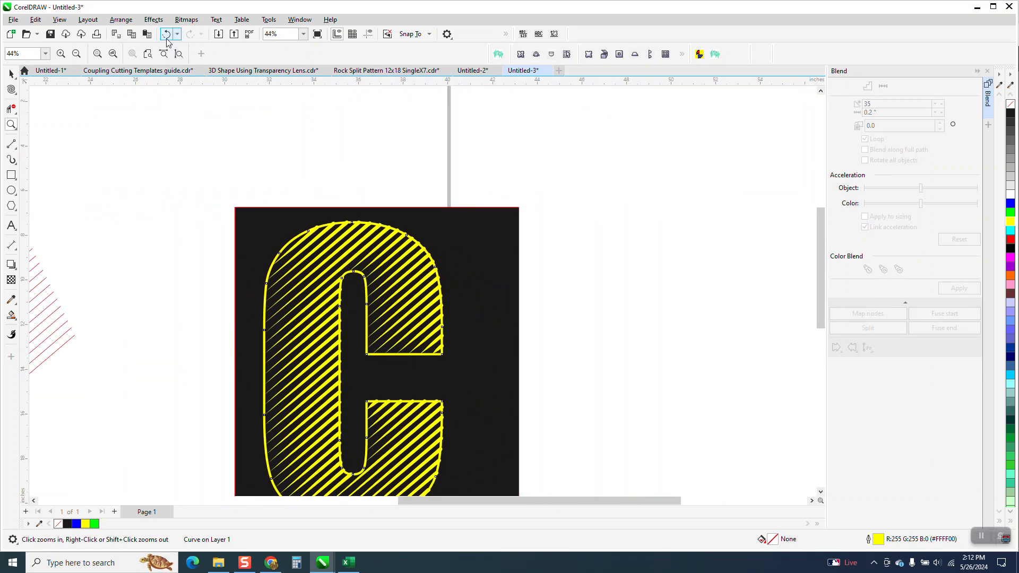
Delete the yellow outline around the striped C.
click(11, 74)
key(Delete)
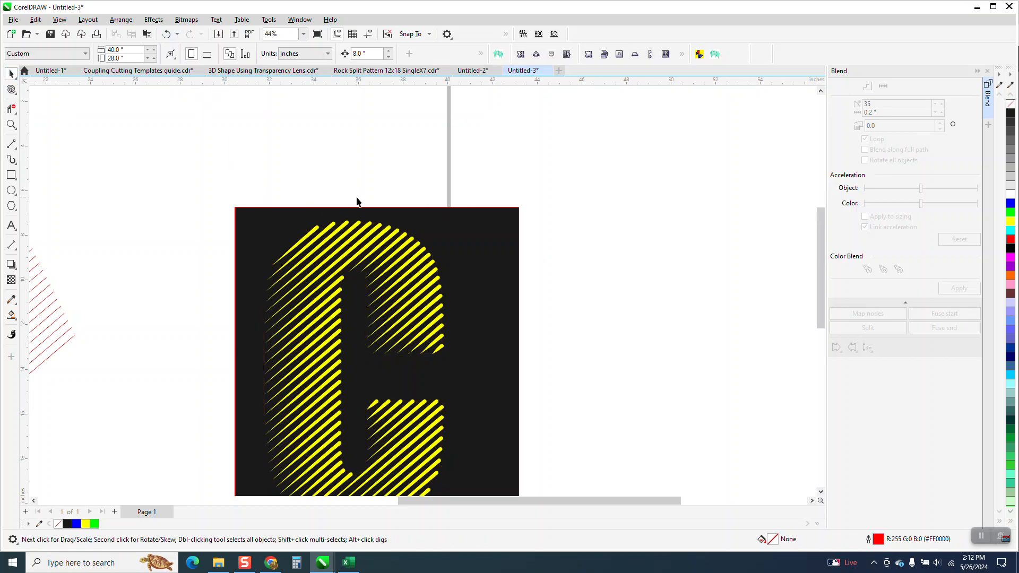
scroll(345, 229, down, 3)
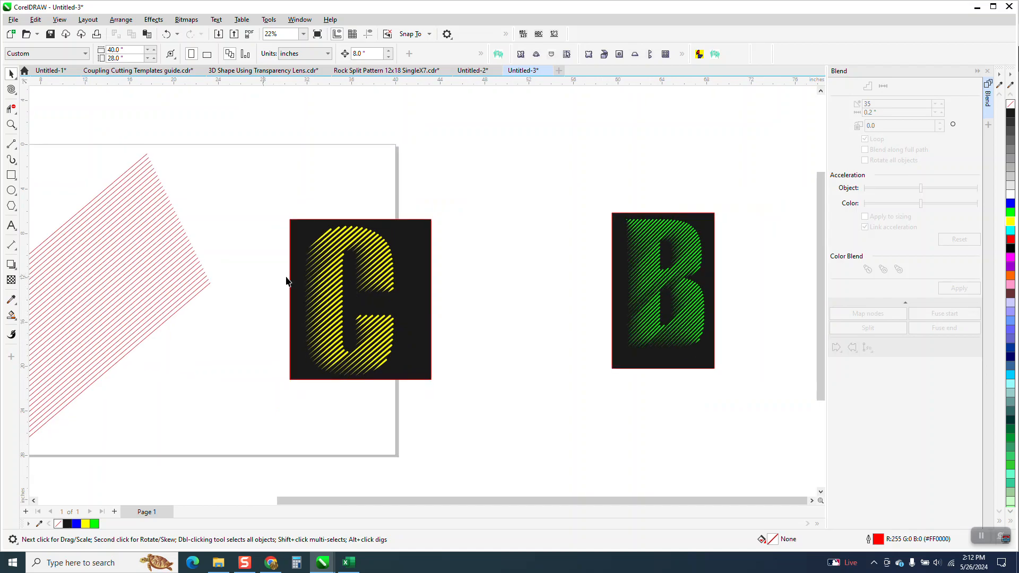
scroll(377, 278, down, 1)
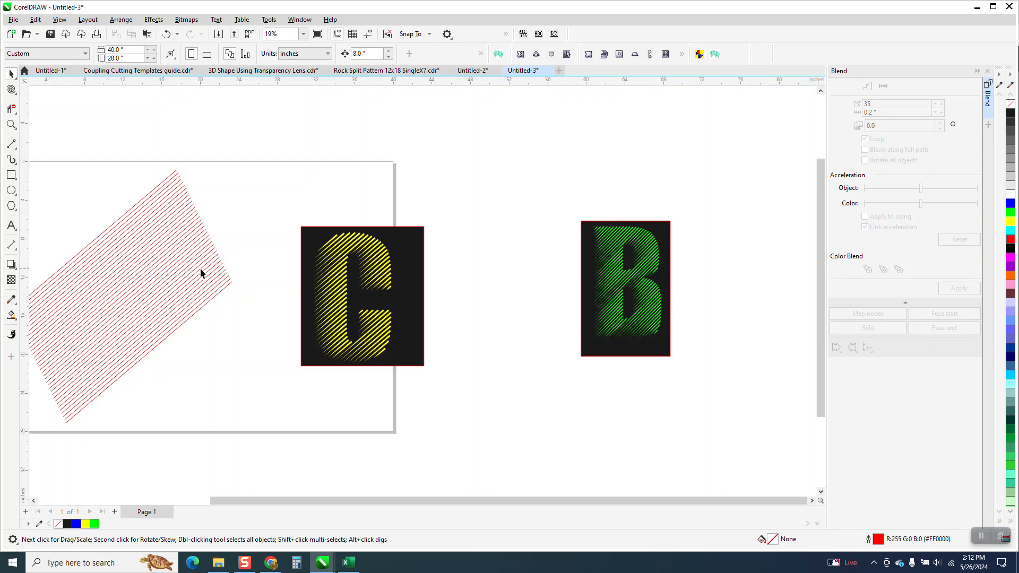
scroll(200, 268, down, 3)
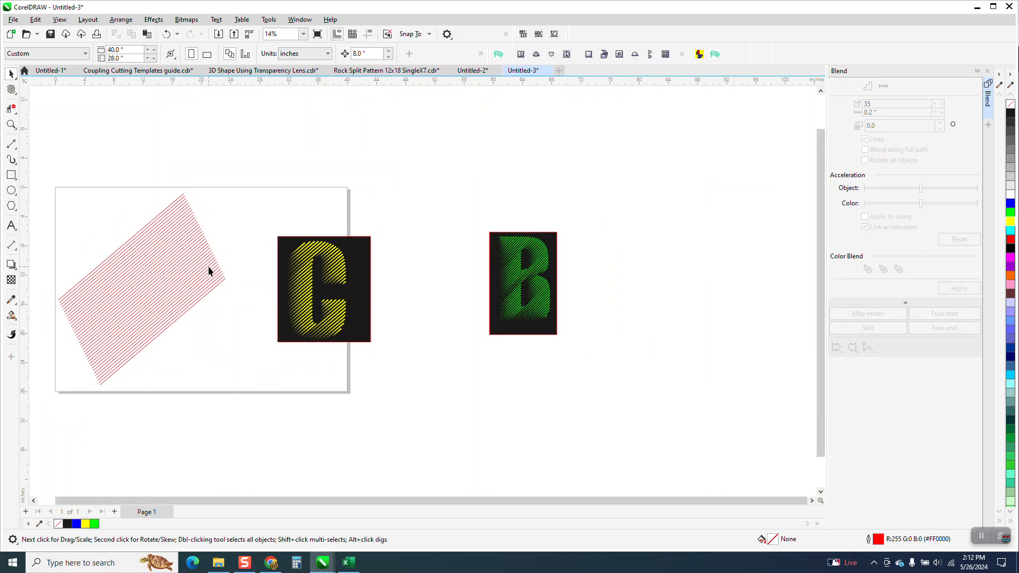
Add the text AB in Arial above the striped letters and enlarge it to about 24 inches wide.
click(11, 225)
click(360, 180)
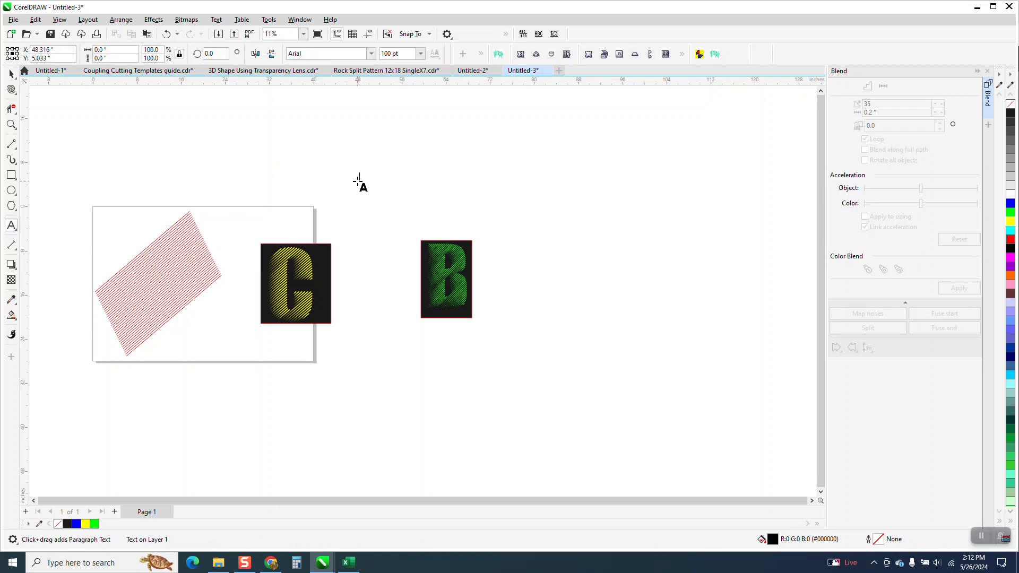
text(AB)
drag(612, 254, 611, 254)
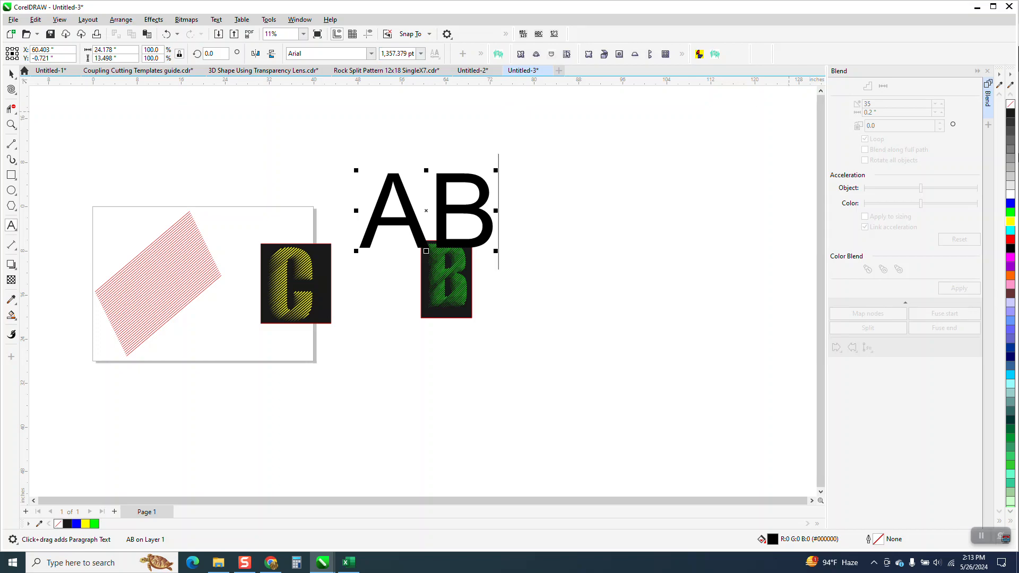
Give the AB text no fill and a black outline, and move it over the group of red diagonal lines.
click(1012, 112)
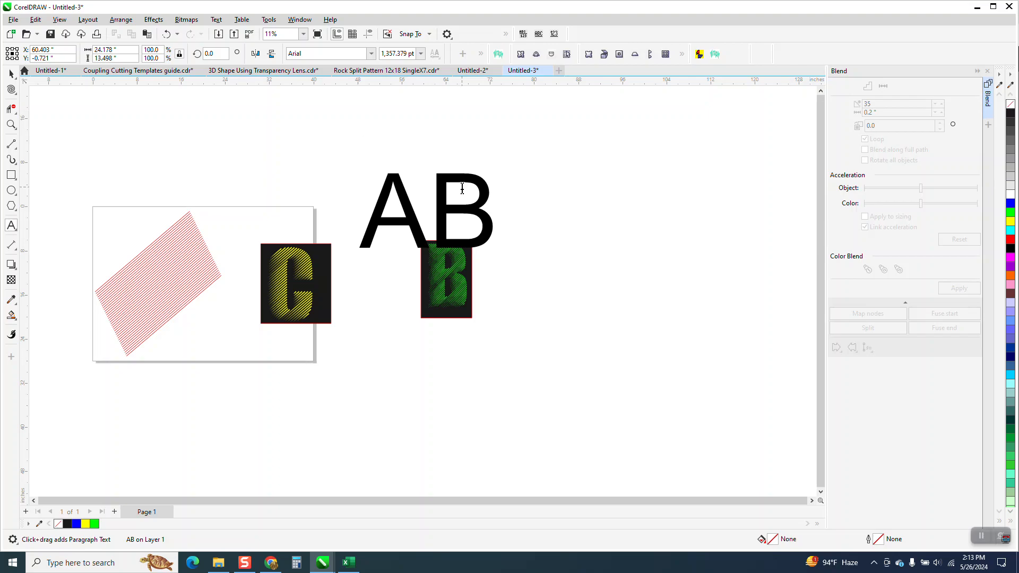
click(9, 74)
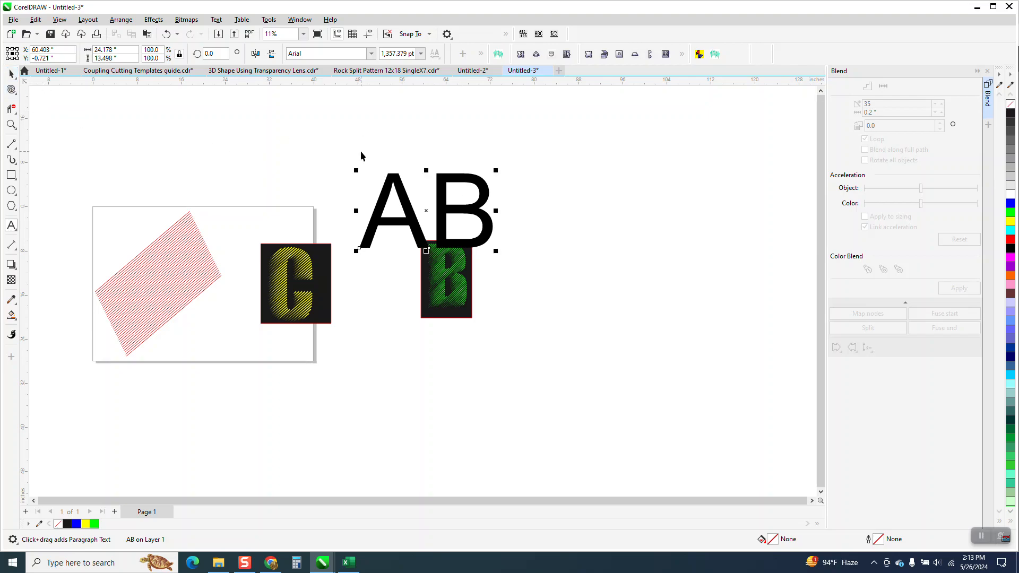
click(1011, 115)
right_click(1011, 115)
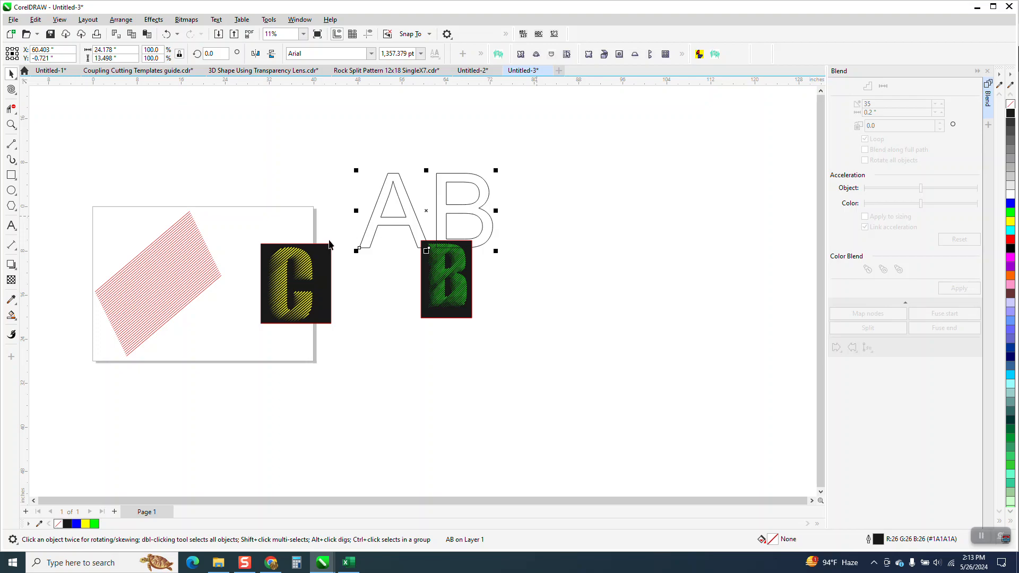
click(198, 269)
drag(452, 212, 193, 272)
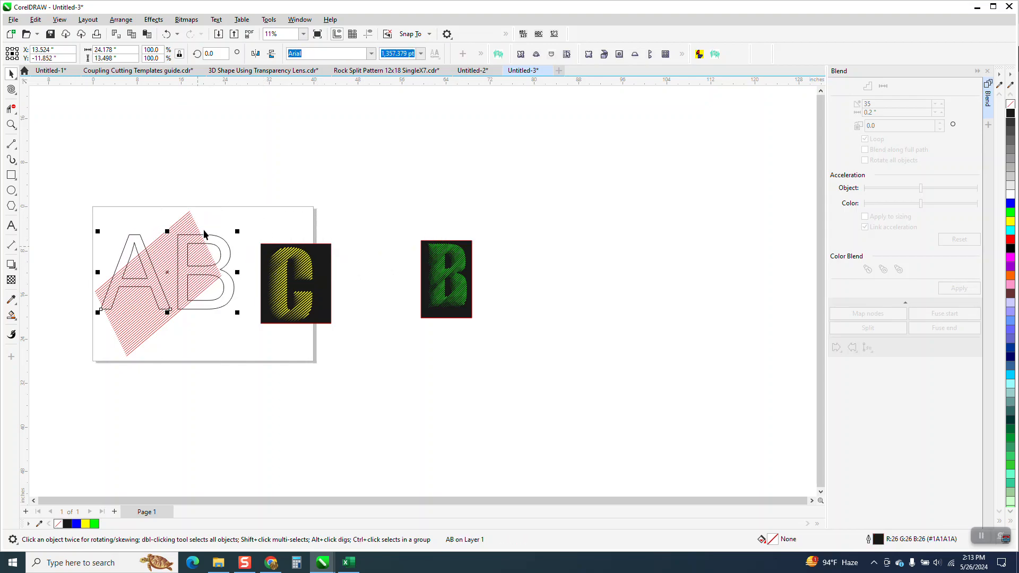
Scale the group of red diagonal lines to 204% so that it covers the whole AB text.
click(11, 124)
drag(73, 184, 465, 376)
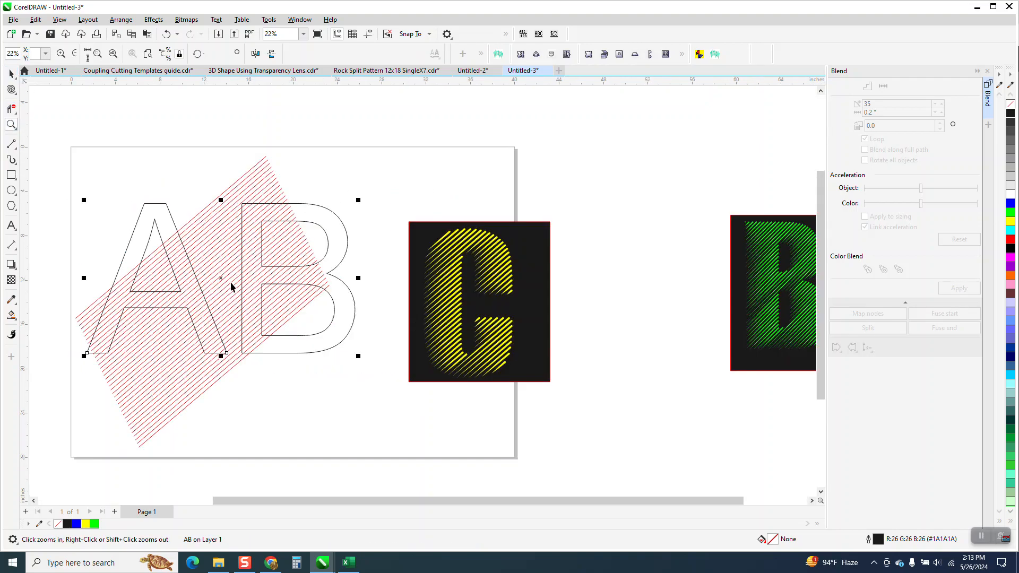
key(space)
click(191, 367)
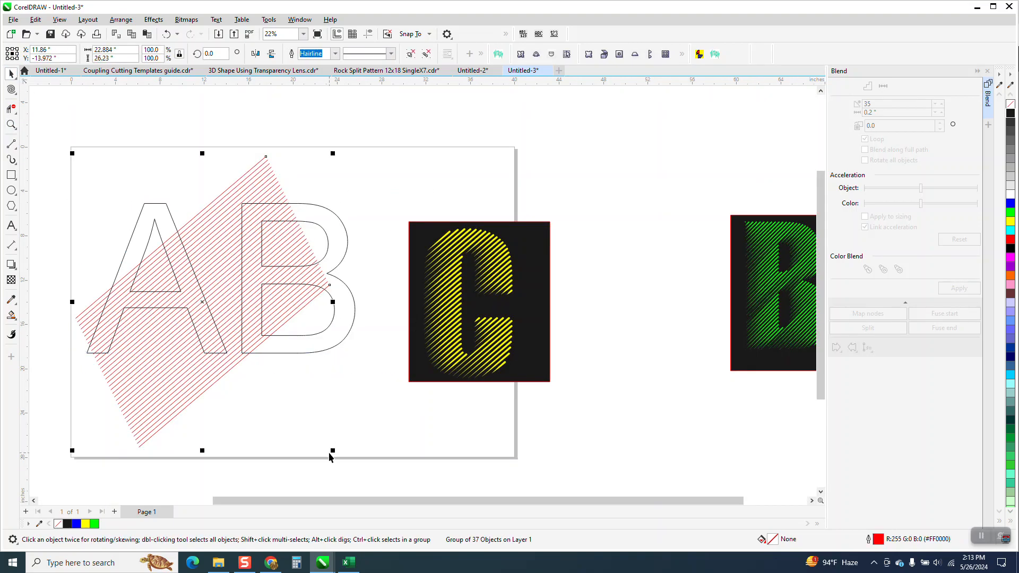
mouse_move(332, 452)
mouse_down()
mouse_move(562, 537)
mouse_move(508, 486)
mouse_up()
mouse_move(221, 200)
mouse_down()
mouse_move(113, 104)
mouse_move(138, 105)
mouse_up()
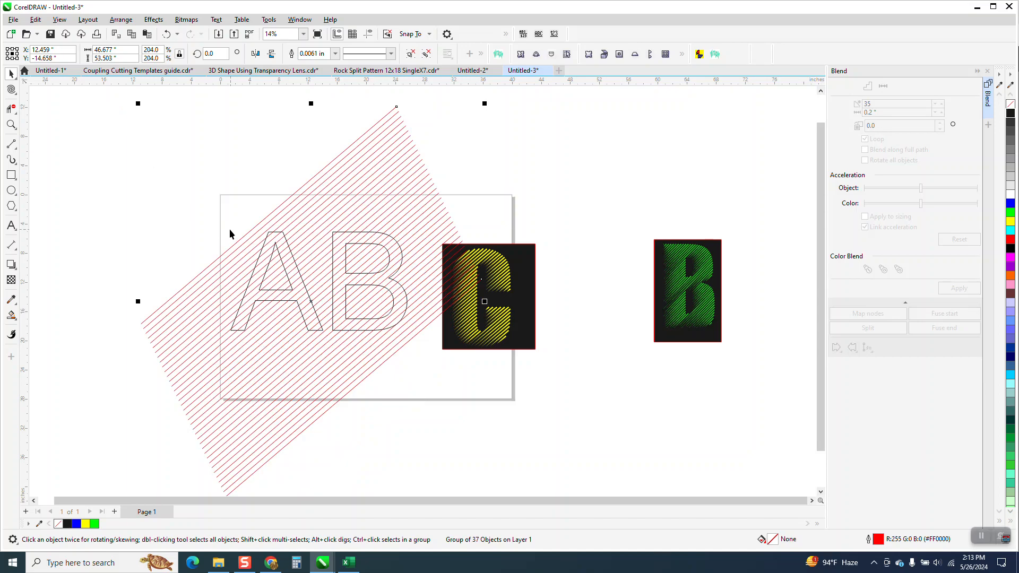
Move the black panel away from the yellow C onto the green B, and delete the yellow striped C.
scroll(229, 234, down, 2)
drag(388, 267, 497, 275)
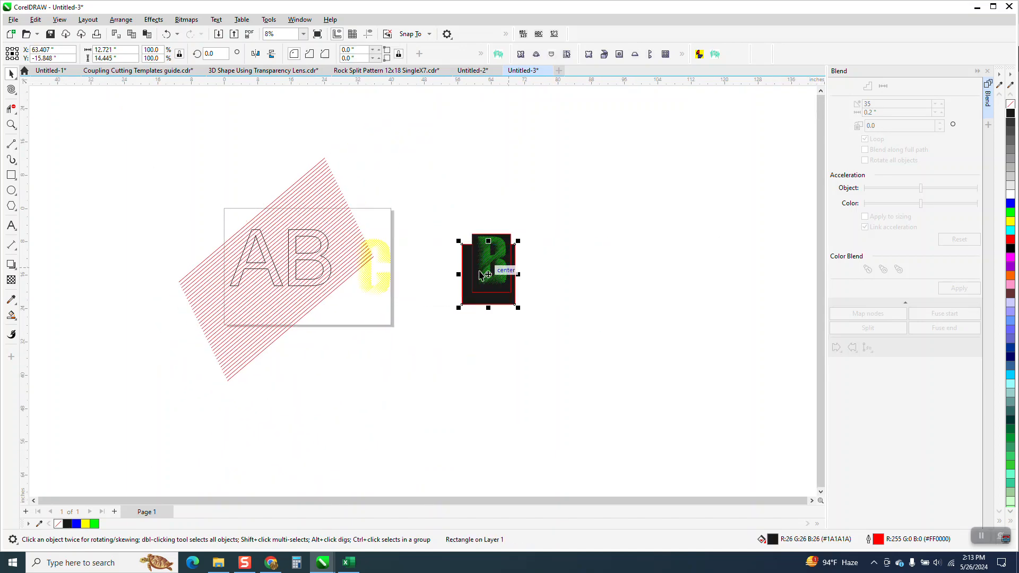
click(396, 234)
click(354, 297)
key(Delete)
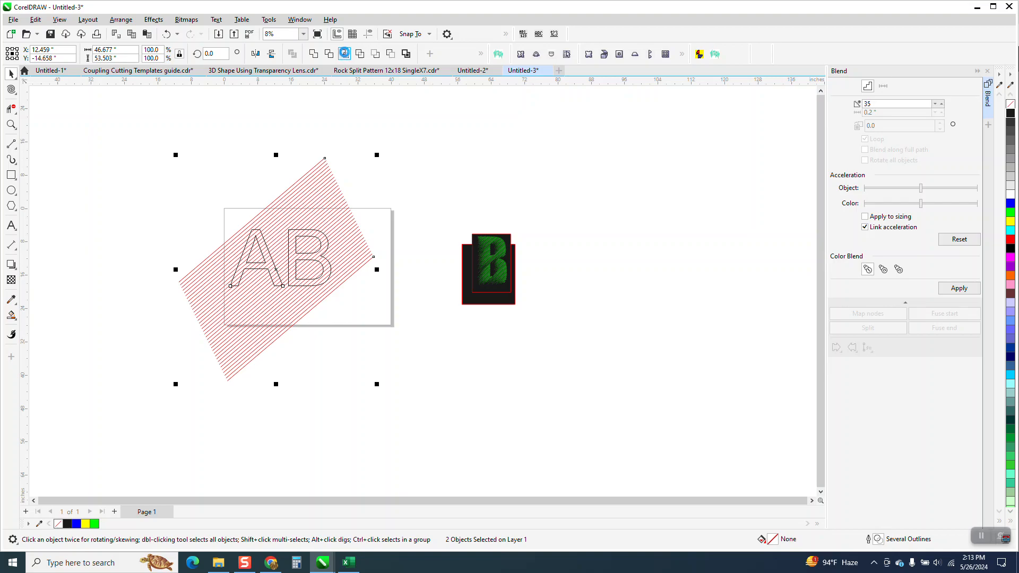
Intersect the AB text with the red diagonal line group and move the resulting striped AB straight down below the page.
click(344, 53)
key(Down)
key(Down)
key(Down)
key(Down)
key(Down)
key(Down)
key(Down)
key(Down)
key(Down)
key(Down)
key(Down)
key(Down)
key(Down)
key(Down)
key(Down)
key(Down)
key(Down)
key(Down)
key(Down)
key(Down)
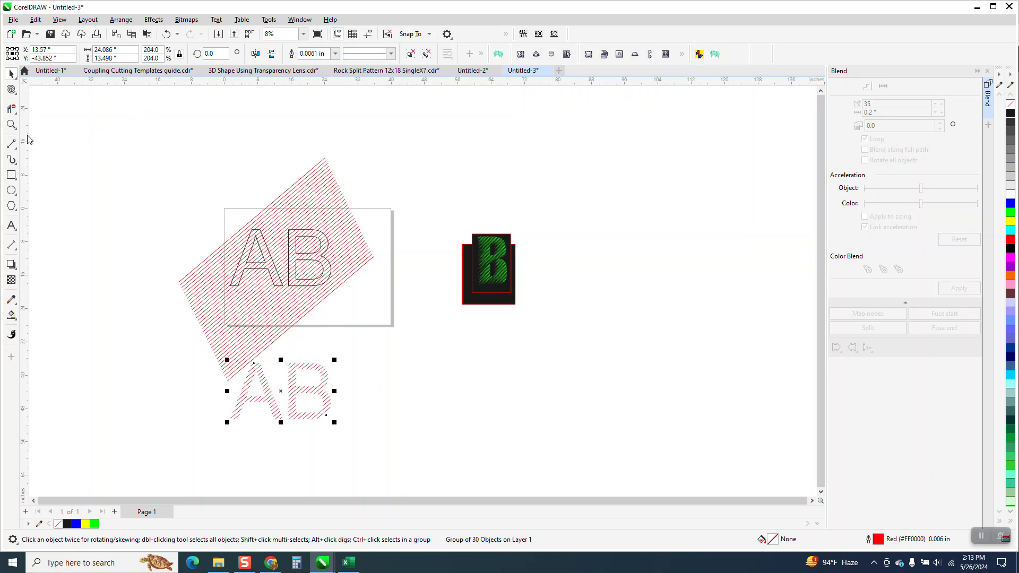
Apply the tapered artistic media preset stroke to the striped AB lines with a stroke width of 0.15 inch.
click(11, 125)
drag(239, 358, 440, 434)
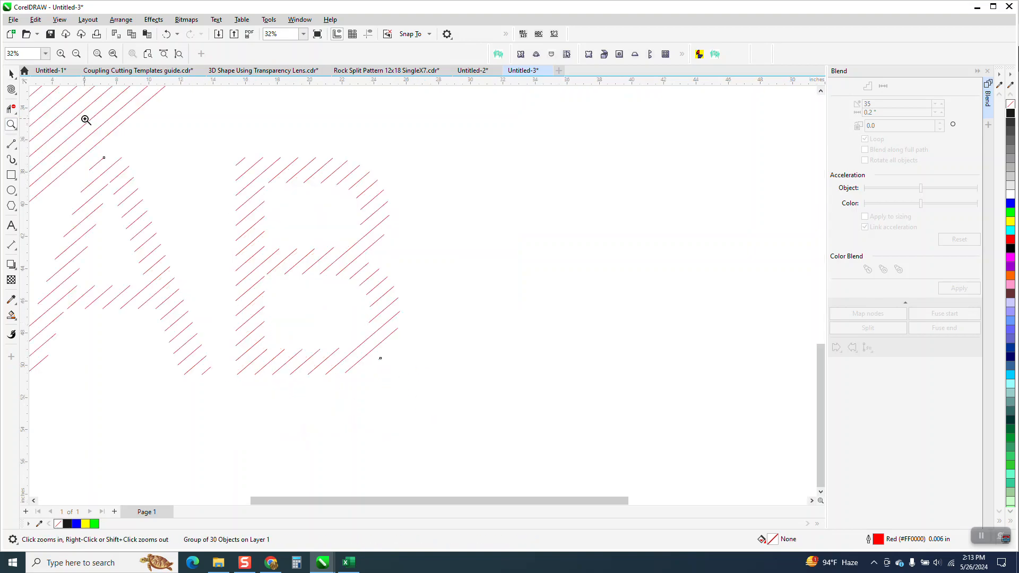
click(12, 74)
click(17, 165)
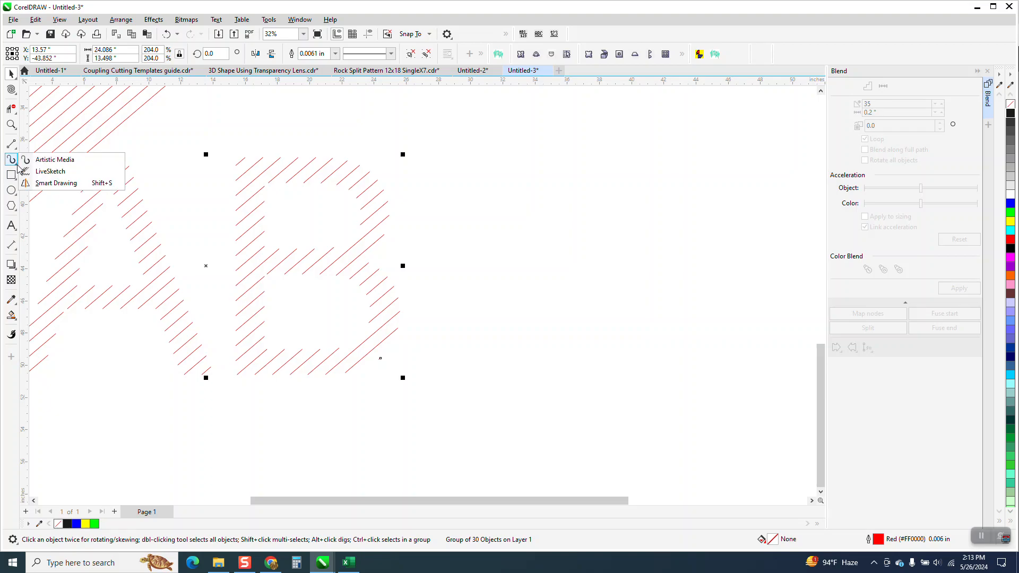
click(47, 161)
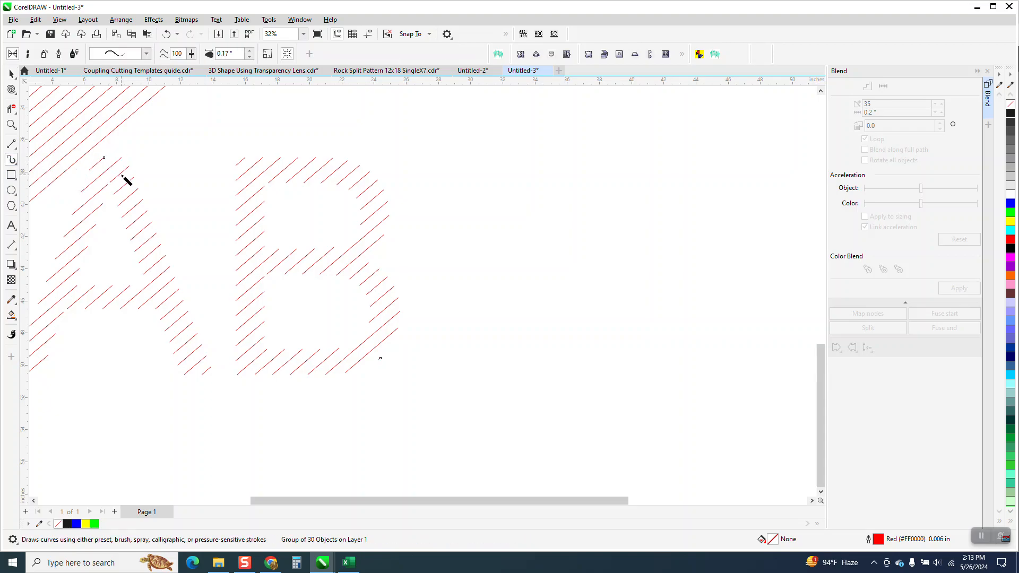
click(249, 57)
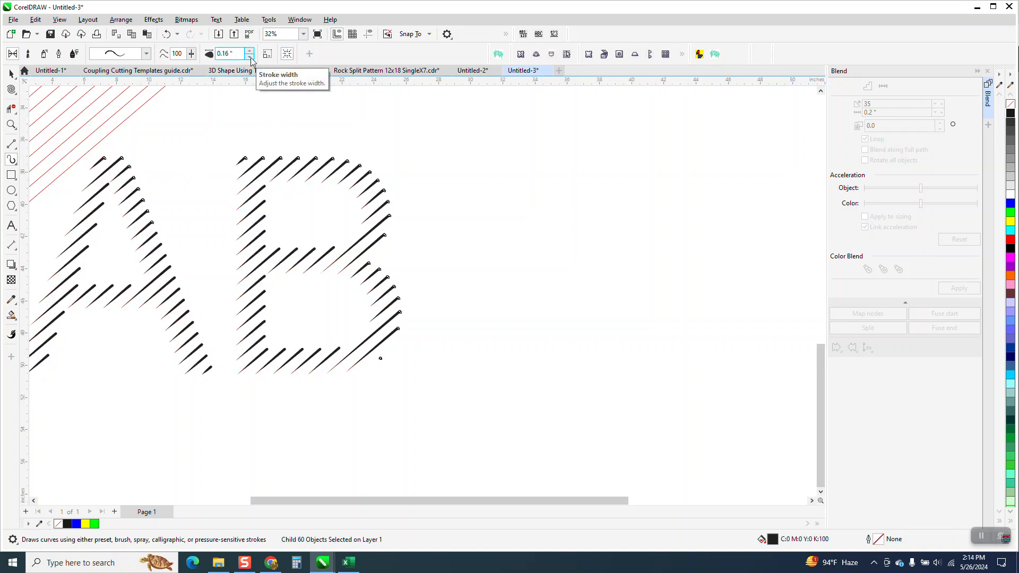
click(250, 57)
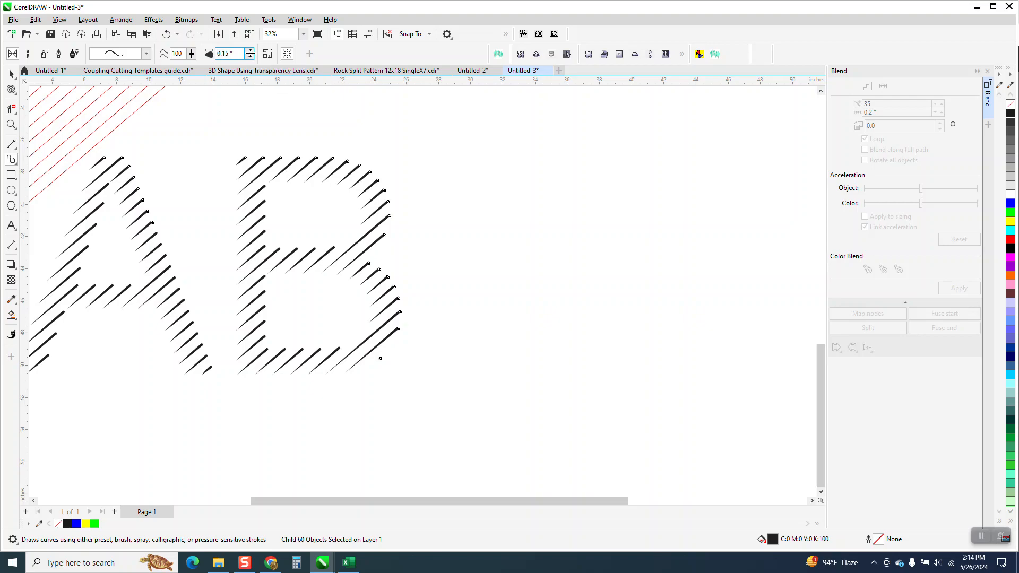
Increase the artistic media stroke width of the striped AB to 0.29 inch.
click(250, 51)
click(250, 51)
click(250, 52)
click(250, 52)
scroll(471, 273, down, 2)
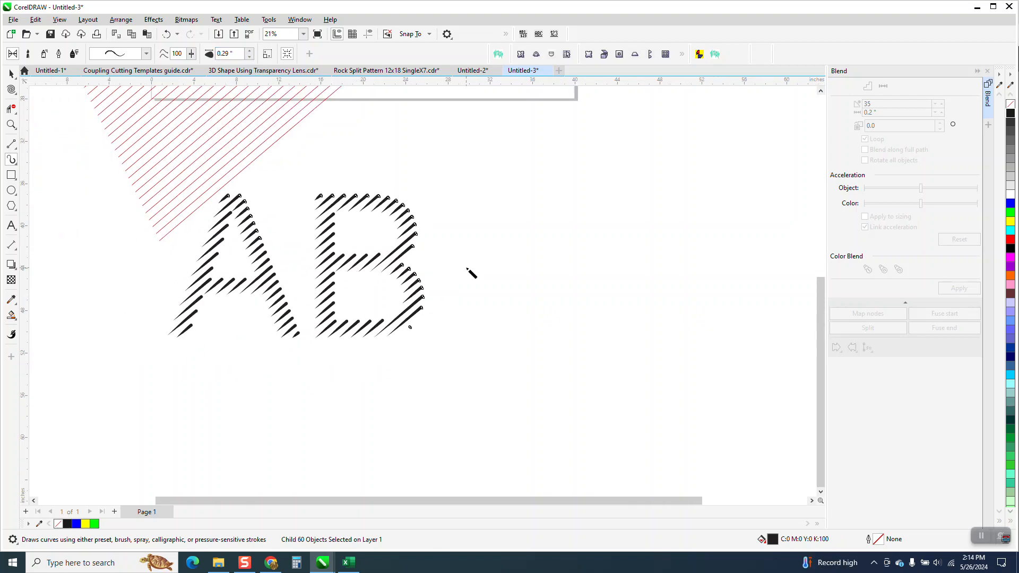
click(11, 74)
scroll(365, 300, down, 2)
scroll(365, 300, down, 2)
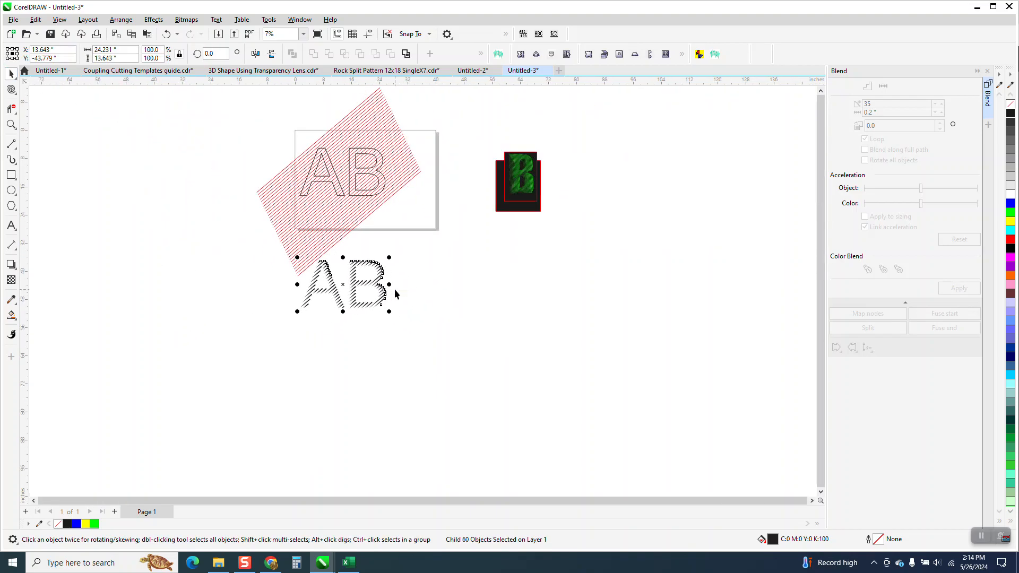